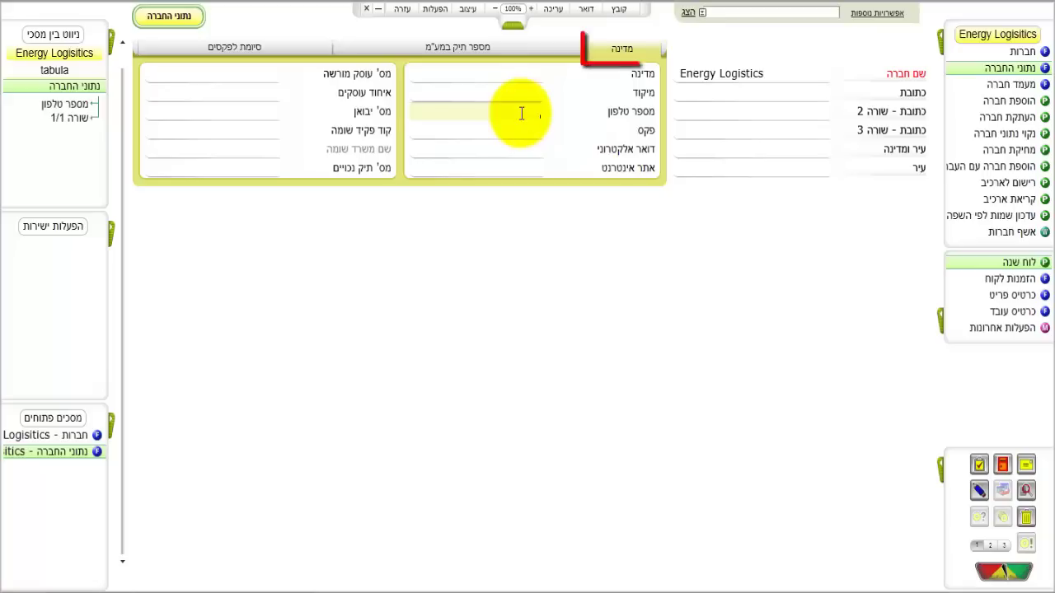
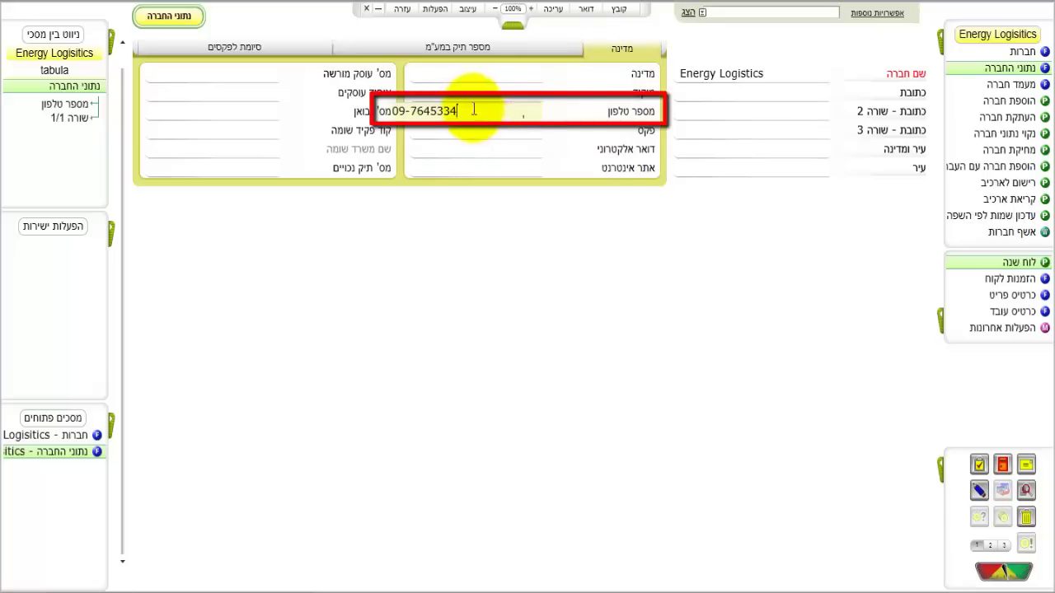
# Step: Fill in the company's phone number, fax number, street address and city
pyautogui.click(448, 132)
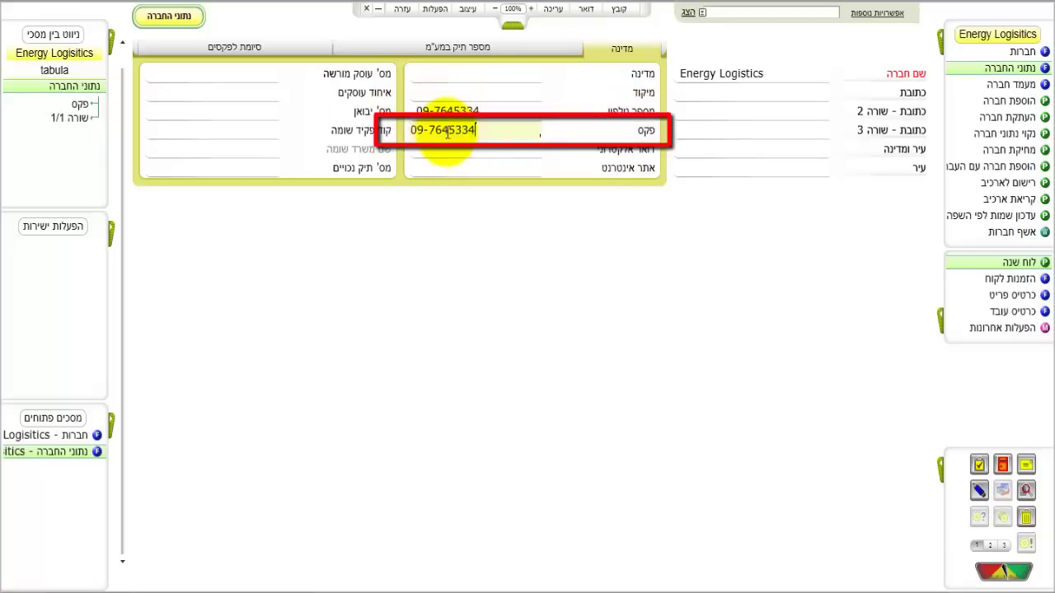
pyautogui.press('BackSpace')
pyautogui.write('0')
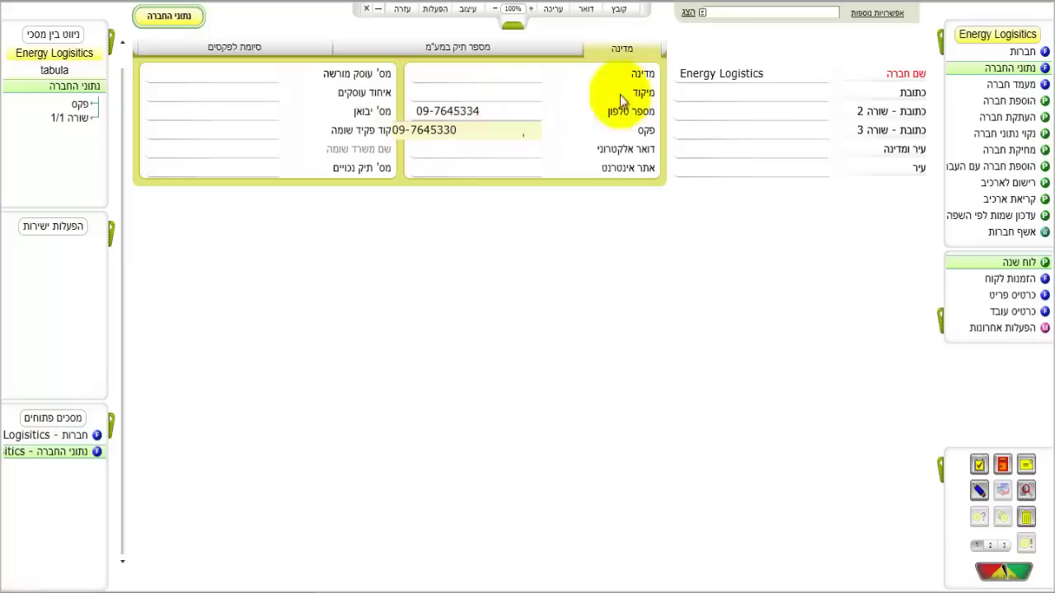
pyautogui.click(777, 93)
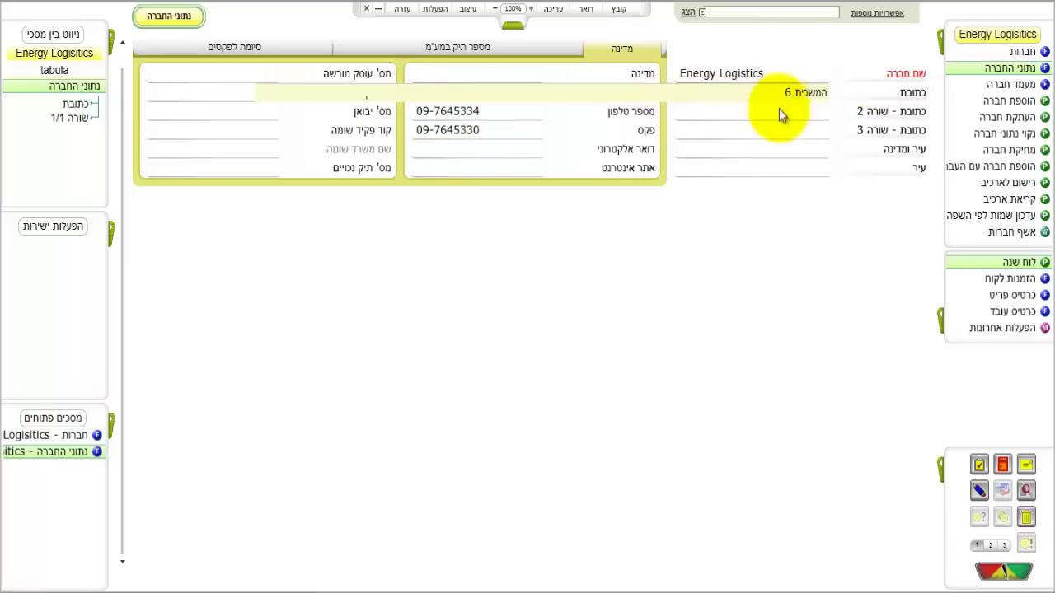
pyautogui.click(783, 151)
pyautogui.click(784, 169)
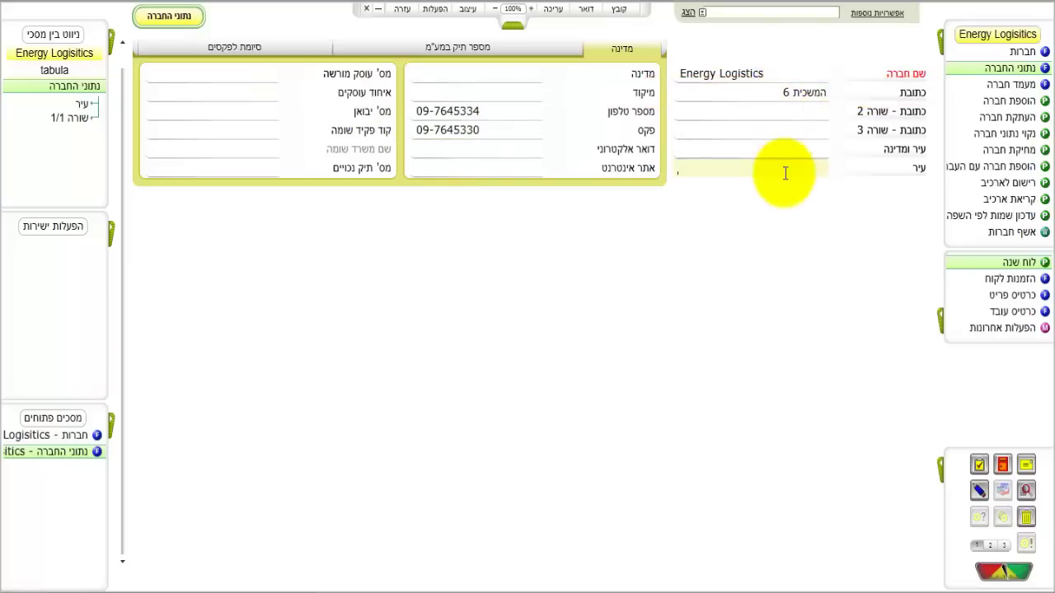
pyautogui.write('הרצליה')
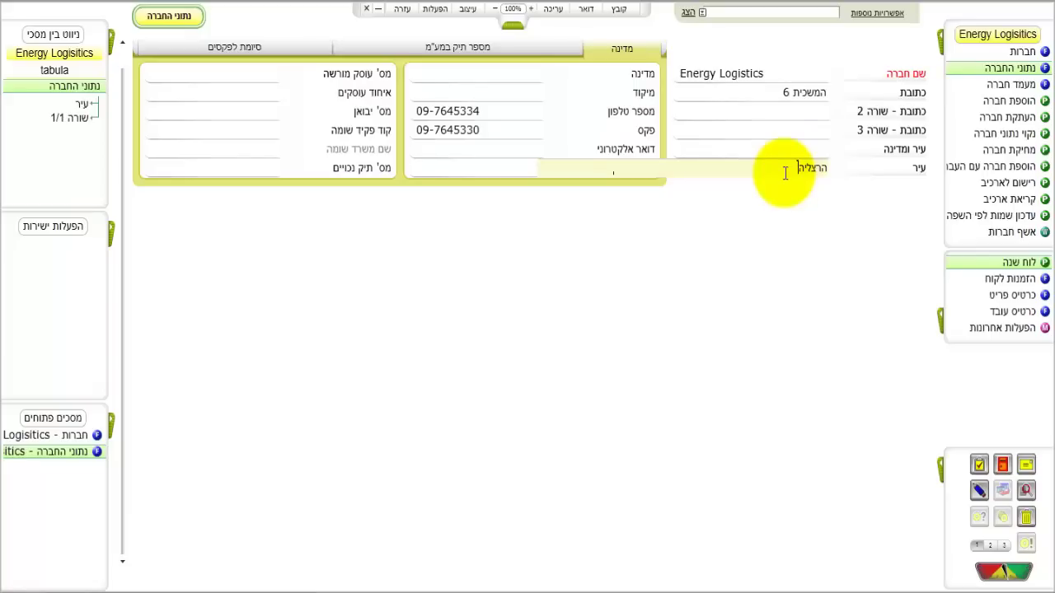
# Step: Enter the company e-mail address, licensed dealer number and withholding tax file number
pyautogui.click(501, 151)
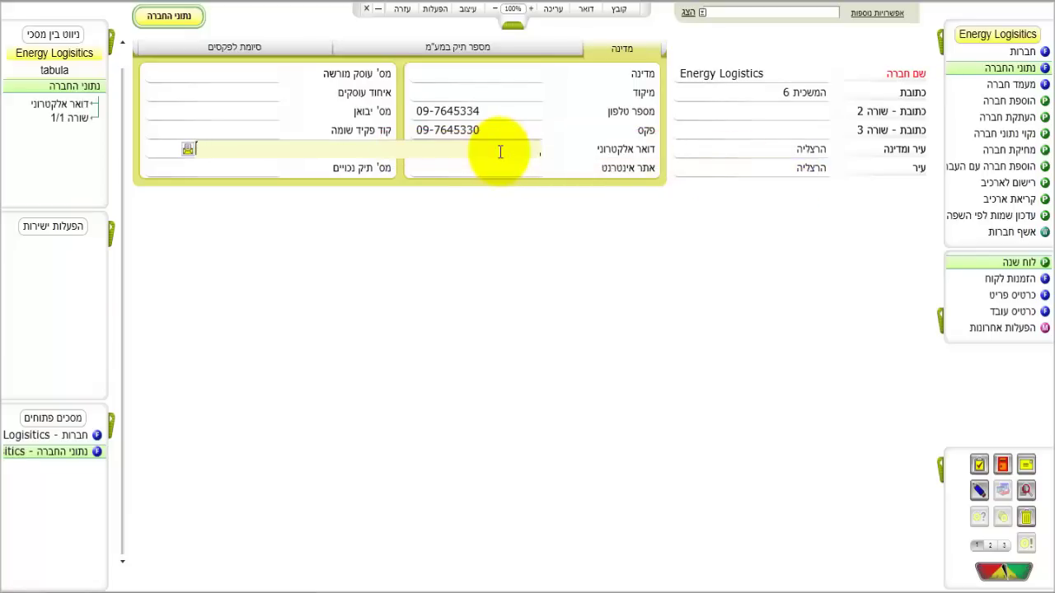
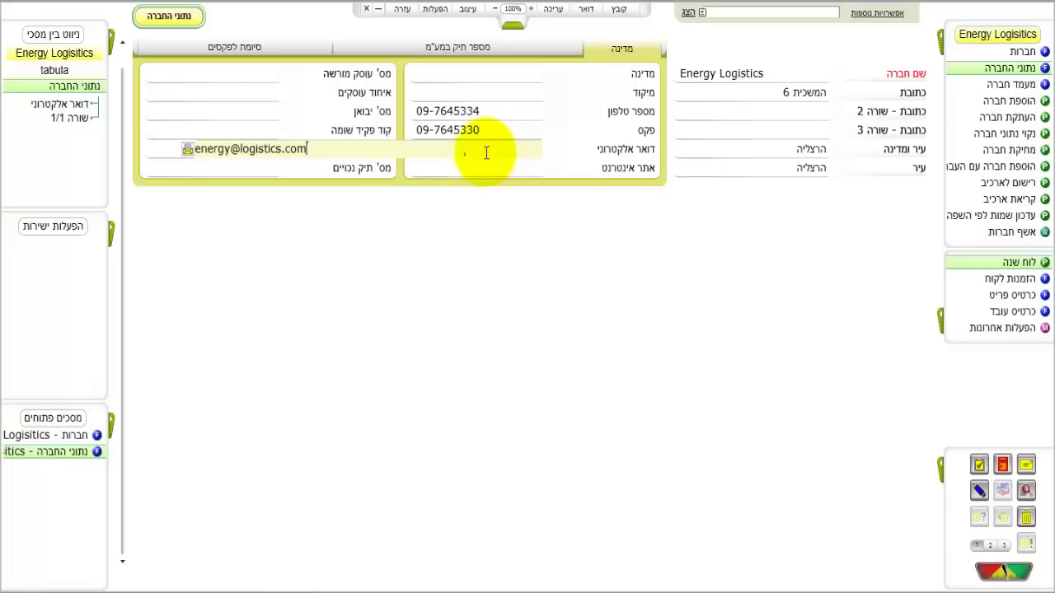
pyautogui.click(279, 77)
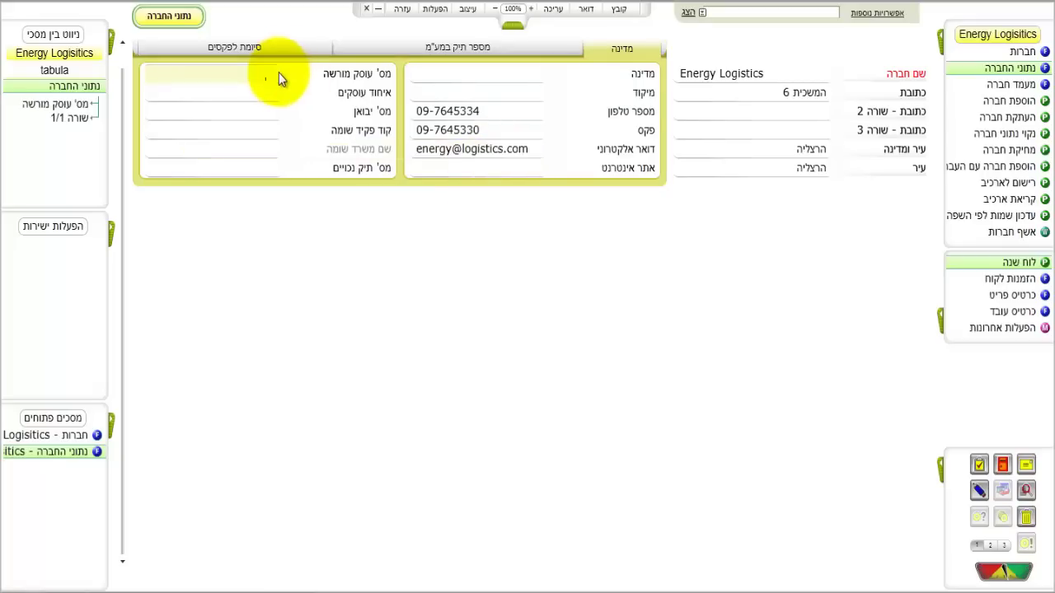
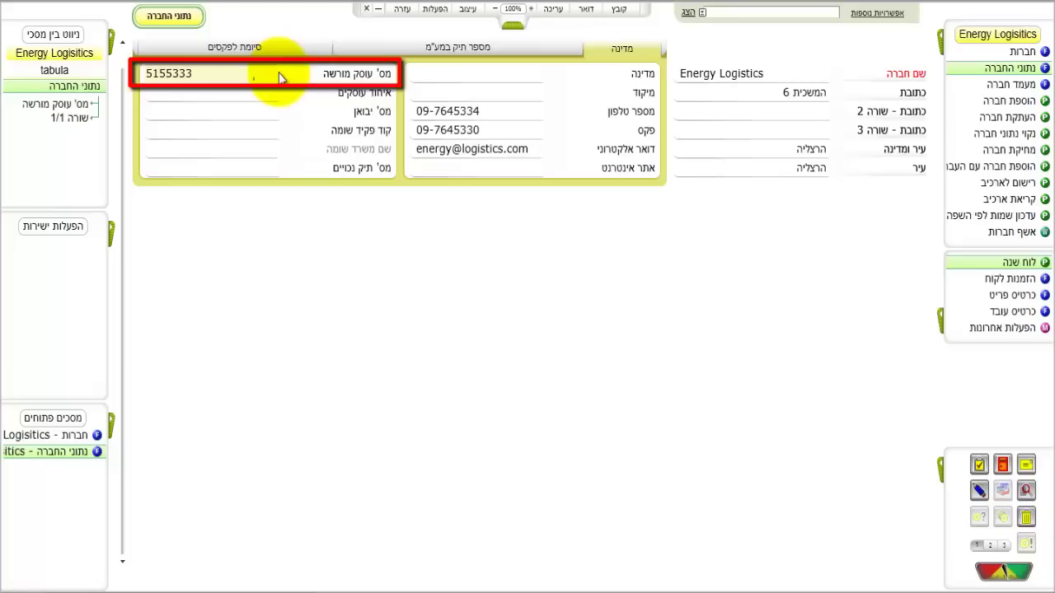
pyautogui.click(260, 169)
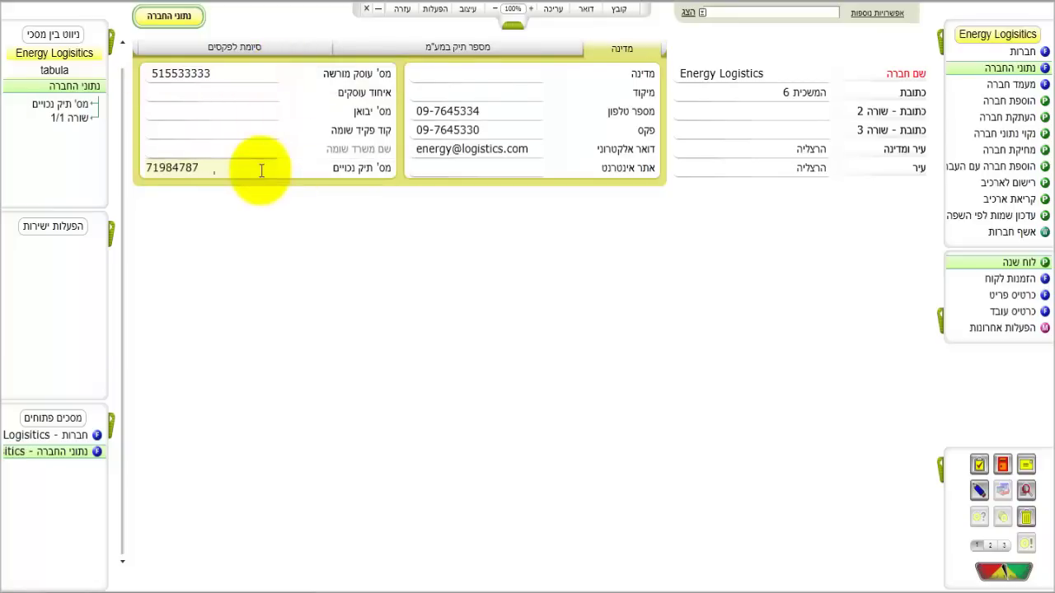
pyautogui.click(471, 74)
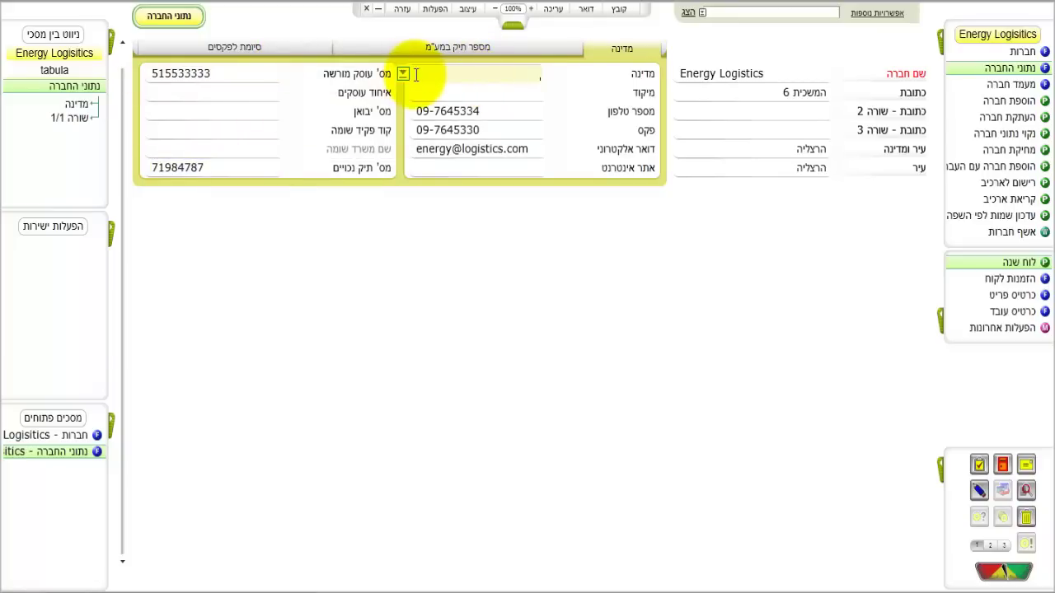
# Step: Import the Energy Logistics logo image into the HTML logo field on the VAT file tab
pyautogui.click(459, 52)
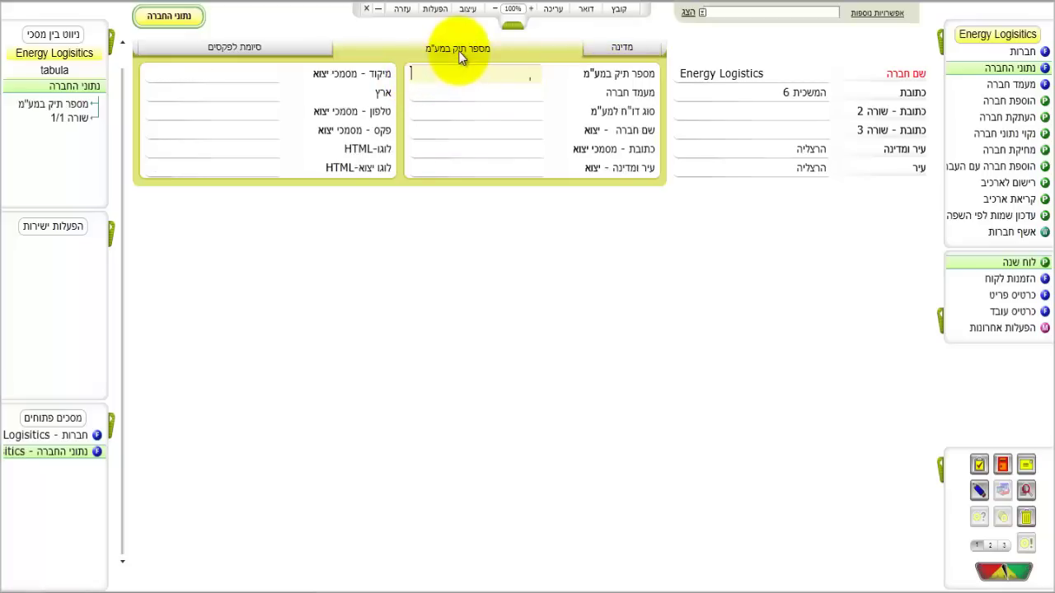
pyautogui.click(282, 151)
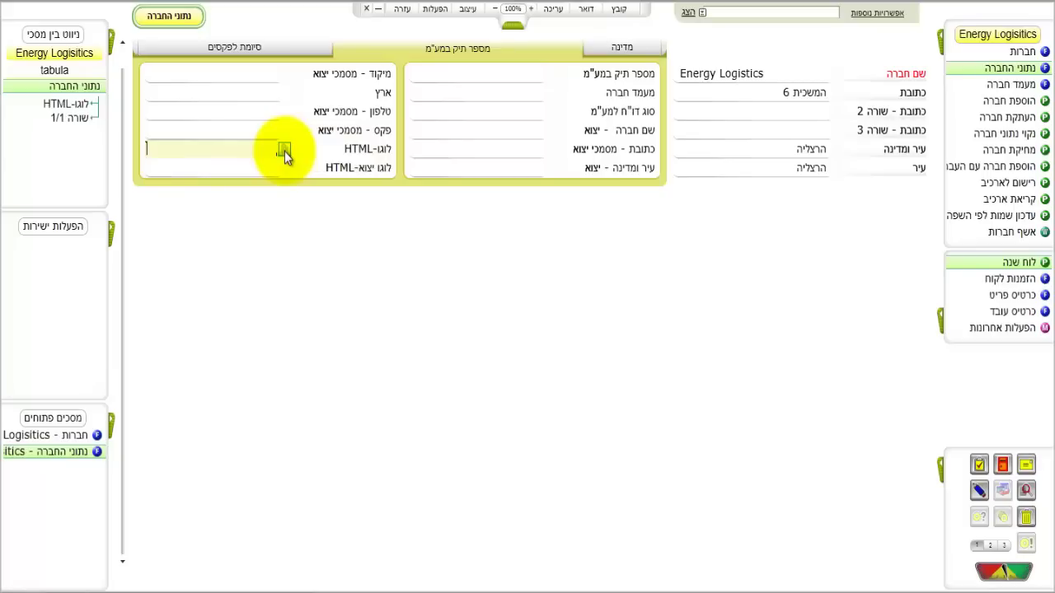
pyautogui.rightClick(284, 157)
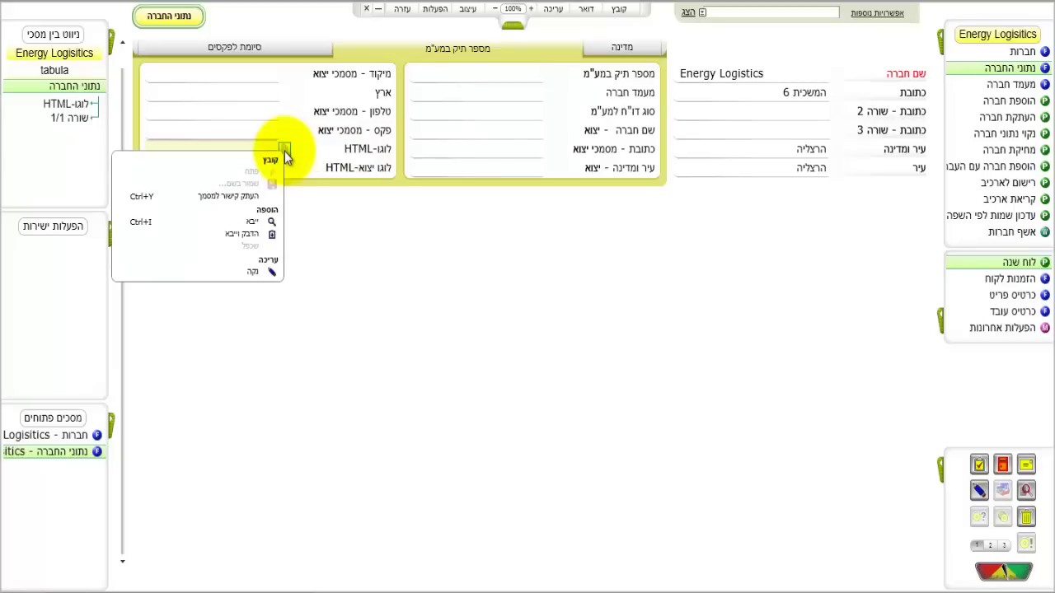
pyautogui.click(256, 223)
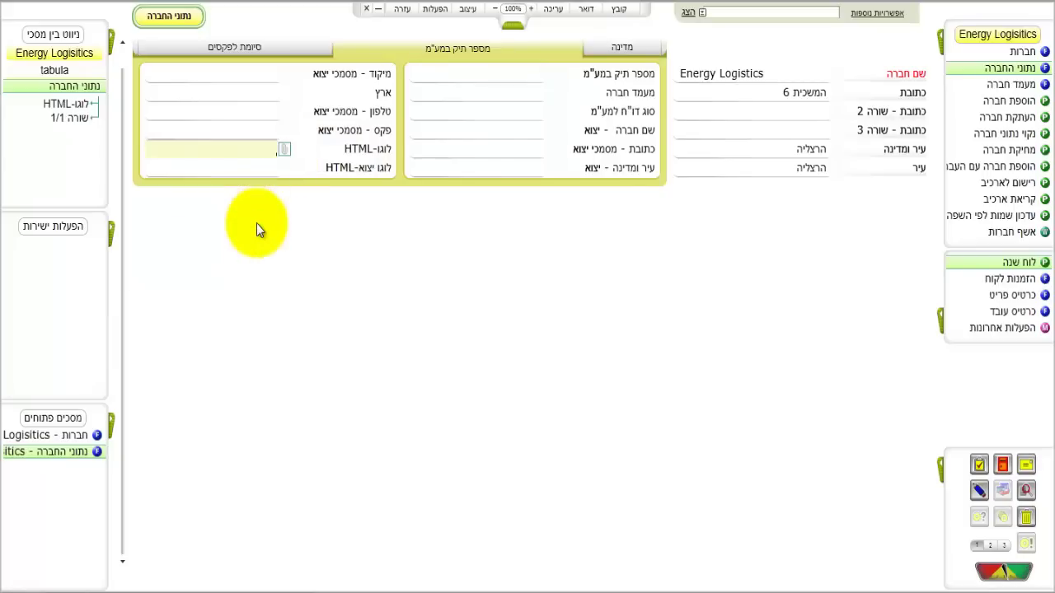
pyautogui.click(219, 348)
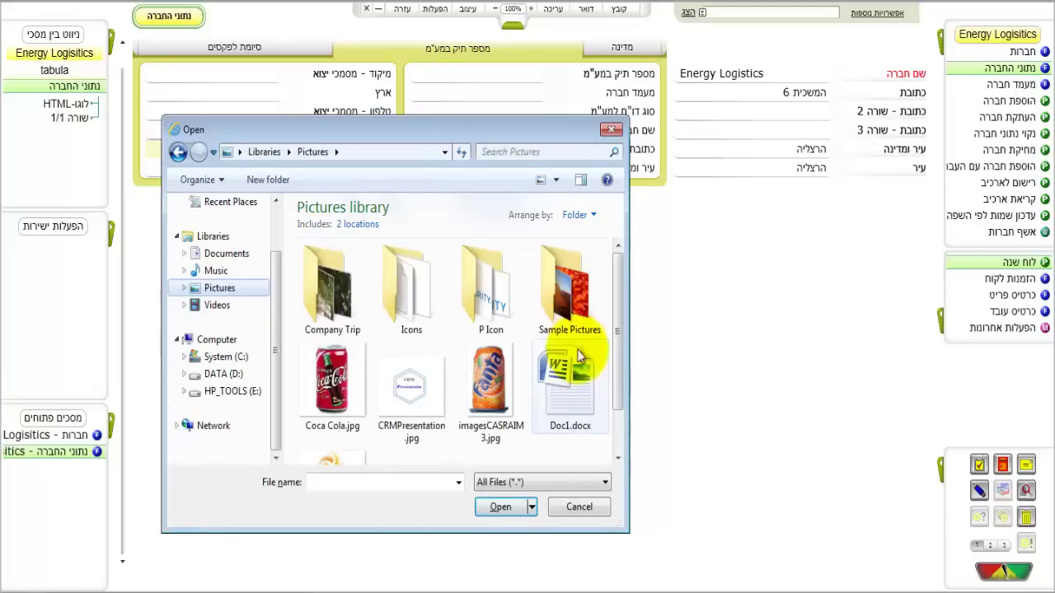
pyautogui.scroll(-2, 577, 359)
pyautogui.click(341, 466)
pyautogui.click(502, 508)
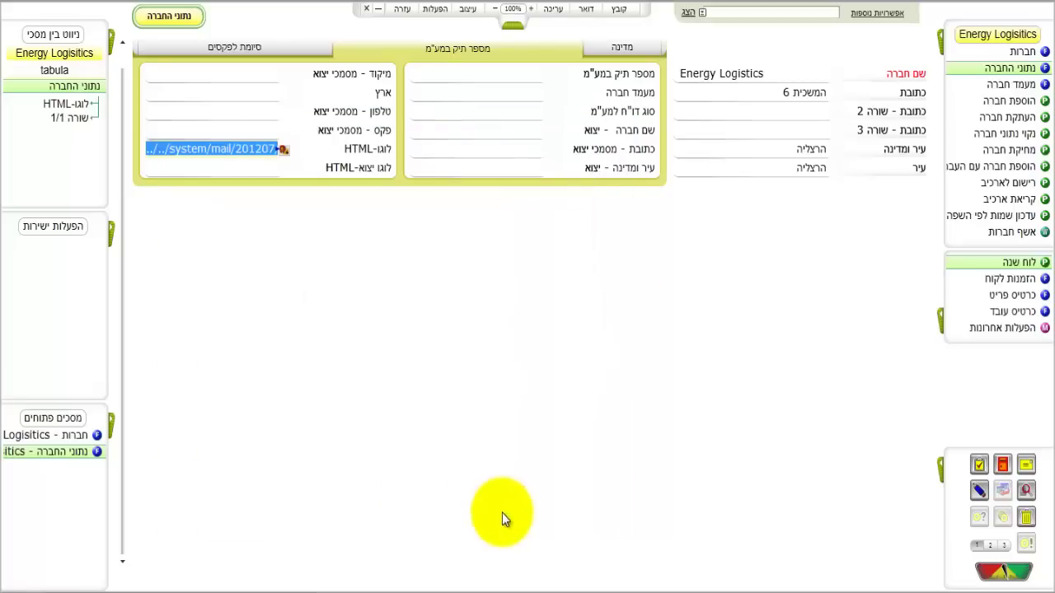
# Step: Preview the attached logo, then exit the company form back to the Companies list
pyautogui.click(283, 149)
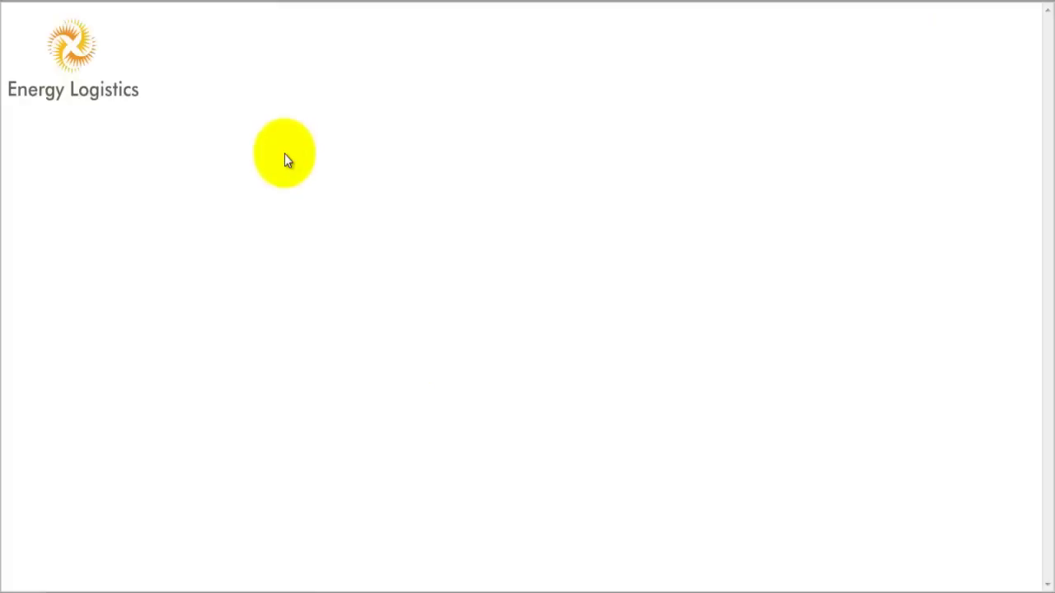
pyautogui.hotkey('alt', 'F4')
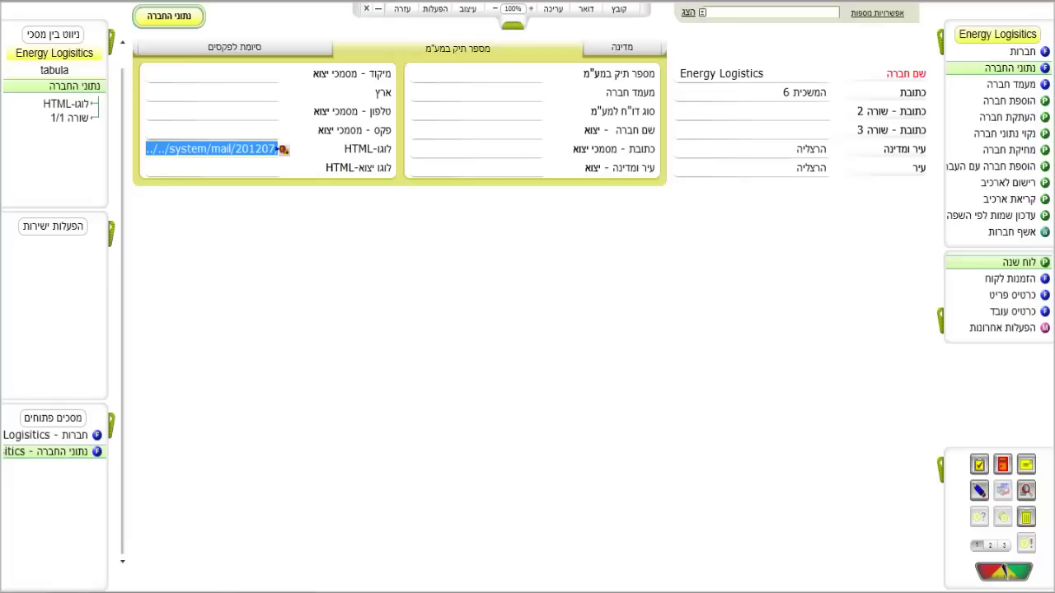
pyautogui.press('Escape')
pyautogui.click(586, 356)
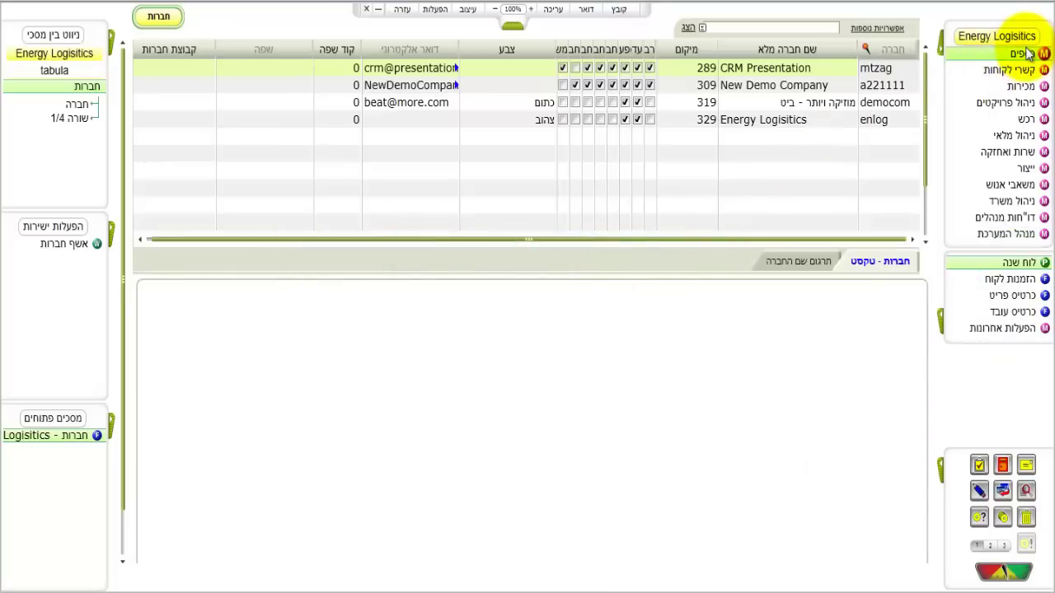
# Step: Navigate the Energy Logistics menu through הנהלת חשבונות > תקופות כספיות to שנות כספים
pyautogui.moveTo(1027, 54)
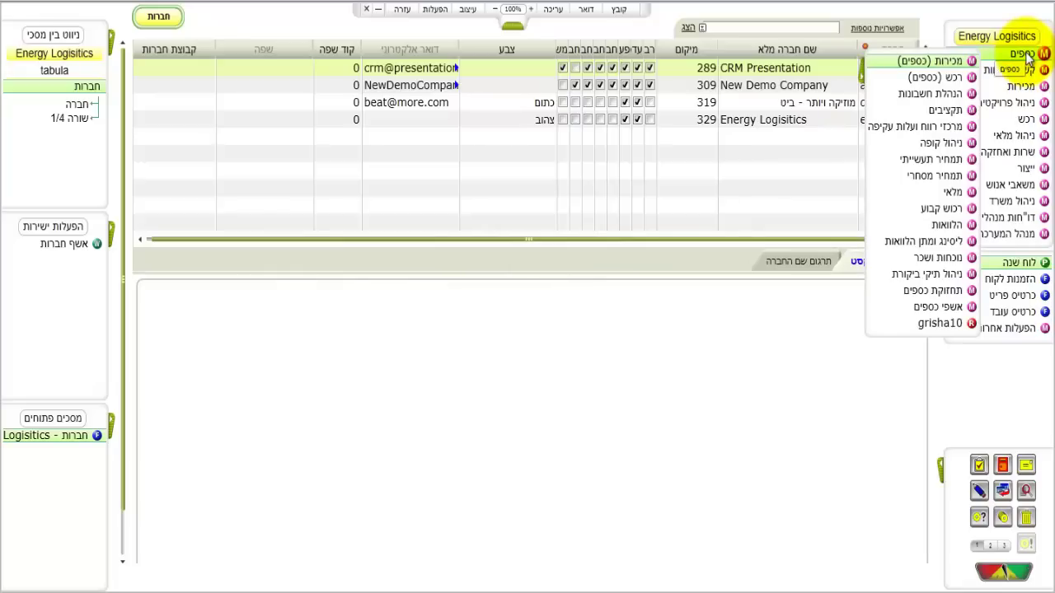
pyautogui.moveTo(947, 96)
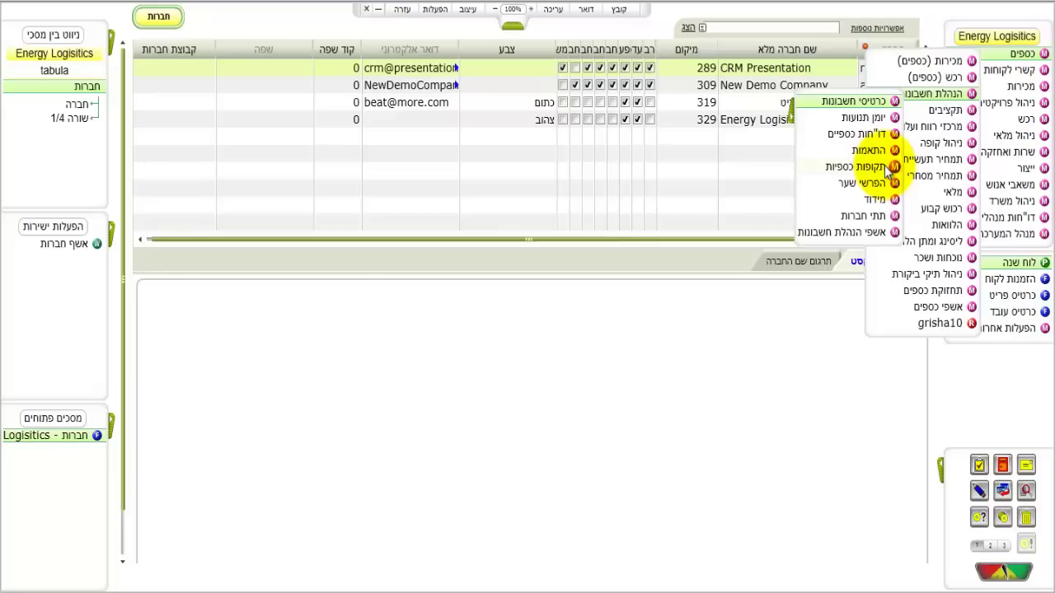
pyautogui.moveTo(888, 169)
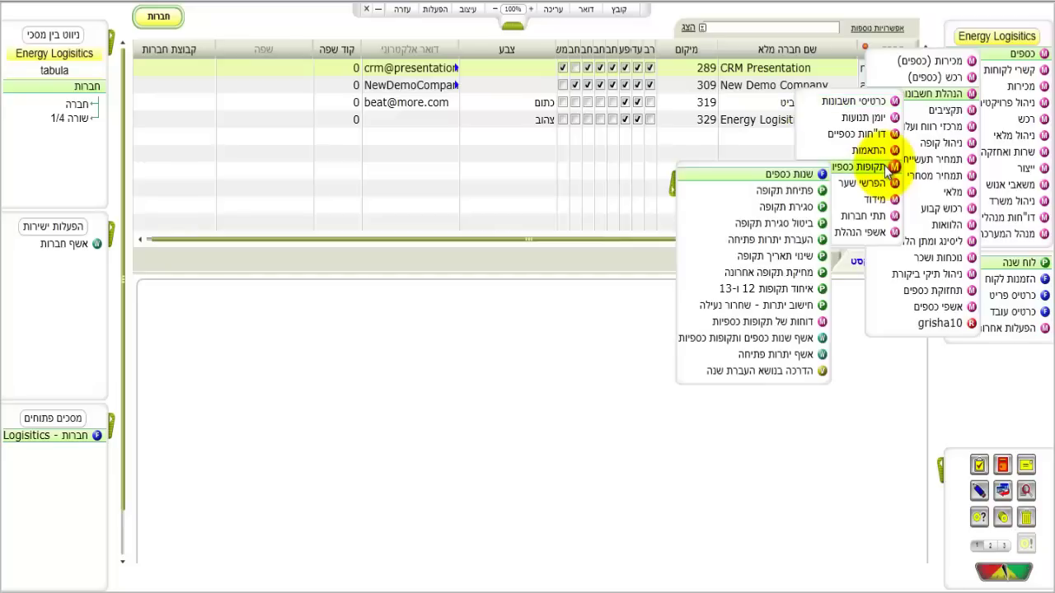
# Step: Create fiscal year 2012 from 01/01/12 to 31/12/12 and generate its monthly periods
pyautogui.click(790, 176)
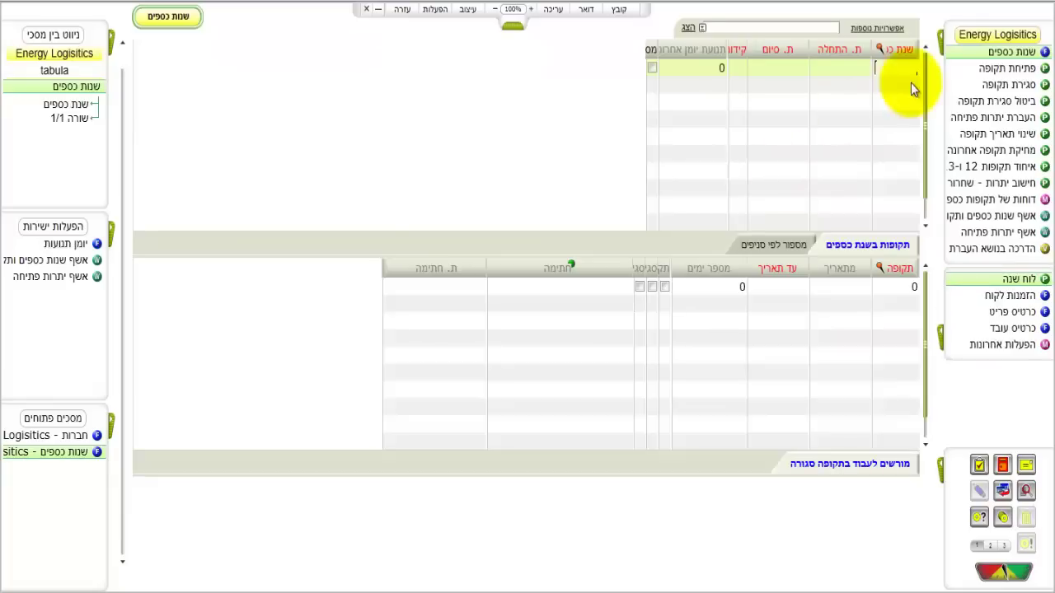
pyautogui.write('2012')
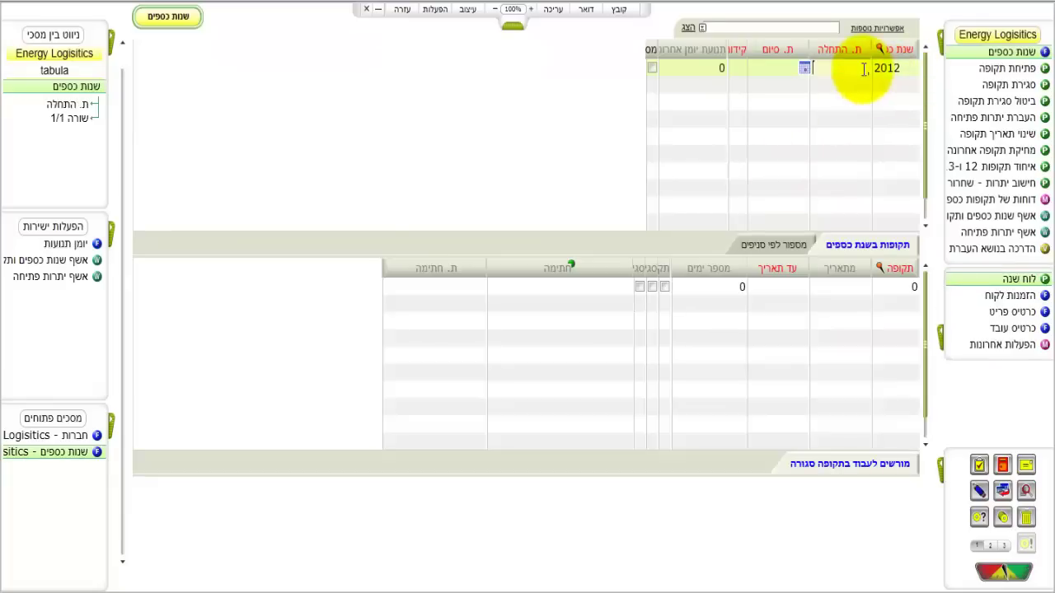
pyautogui.click(824, 67)
pyautogui.write('01/01/12')
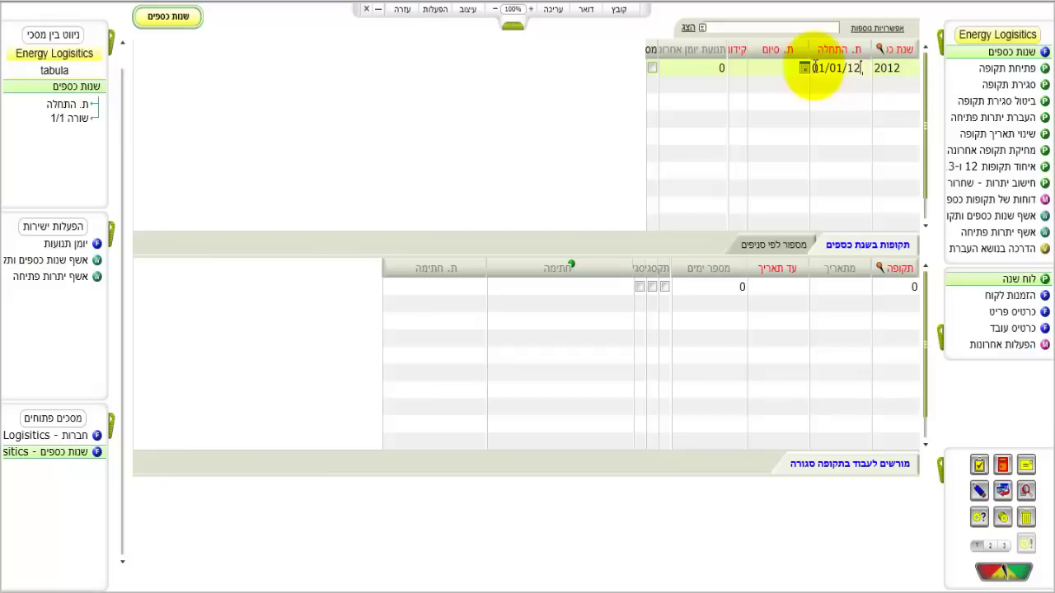
pyautogui.click(765, 70)
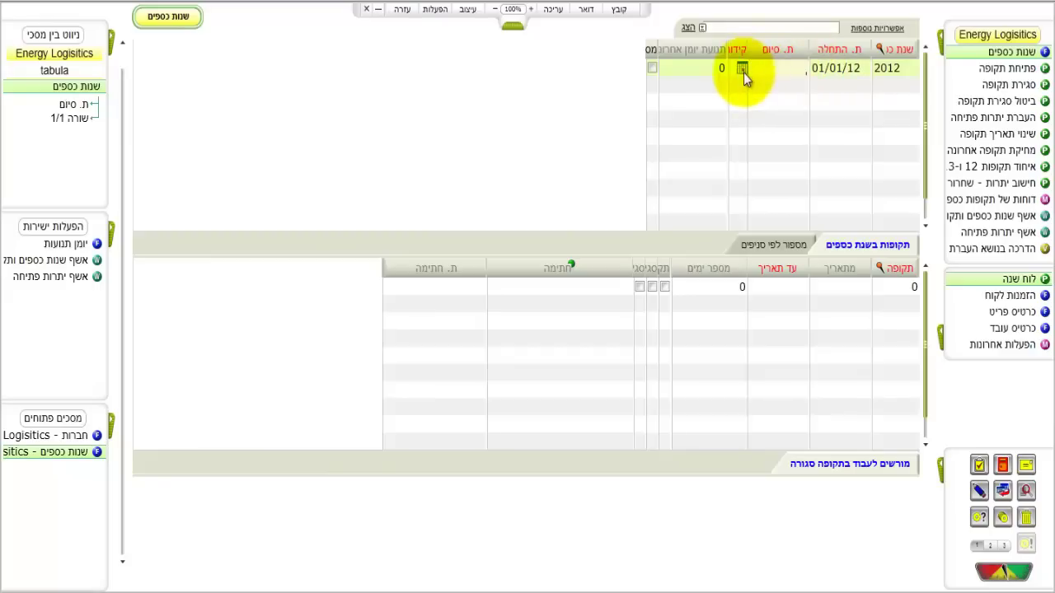
pyautogui.click(743, 69)
pyautogui.click(744, 71)
pyautogui.write('31/12/12')
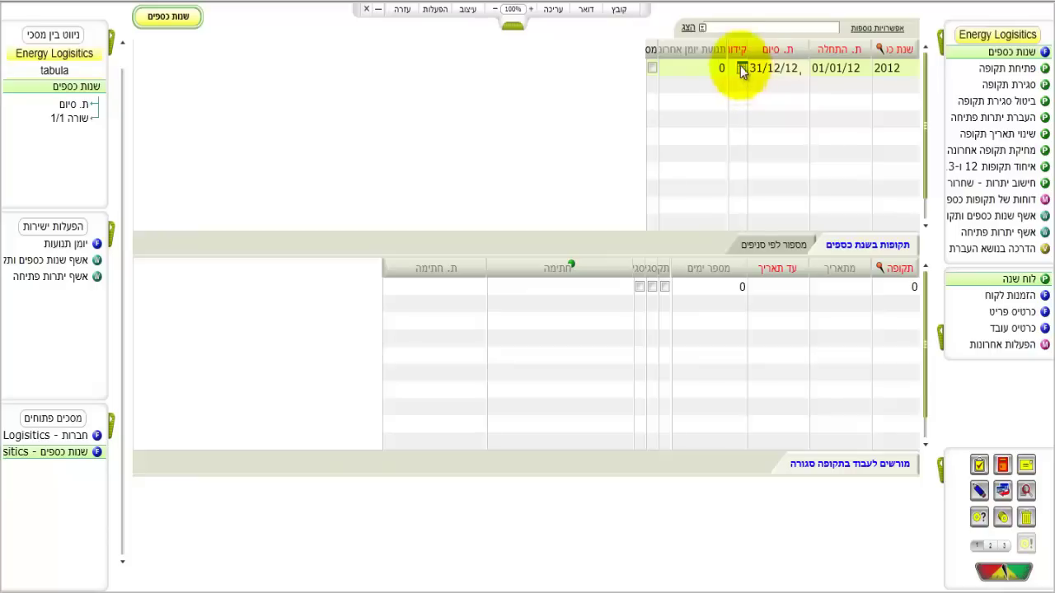
pyautogui.click(863, 246)
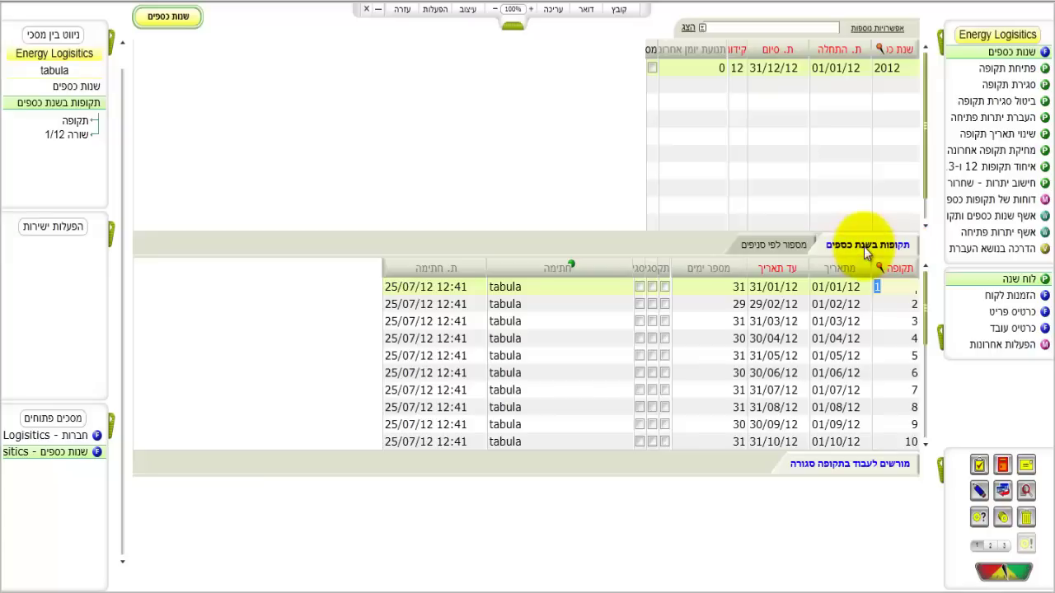
pyautogui.click(960, 36)
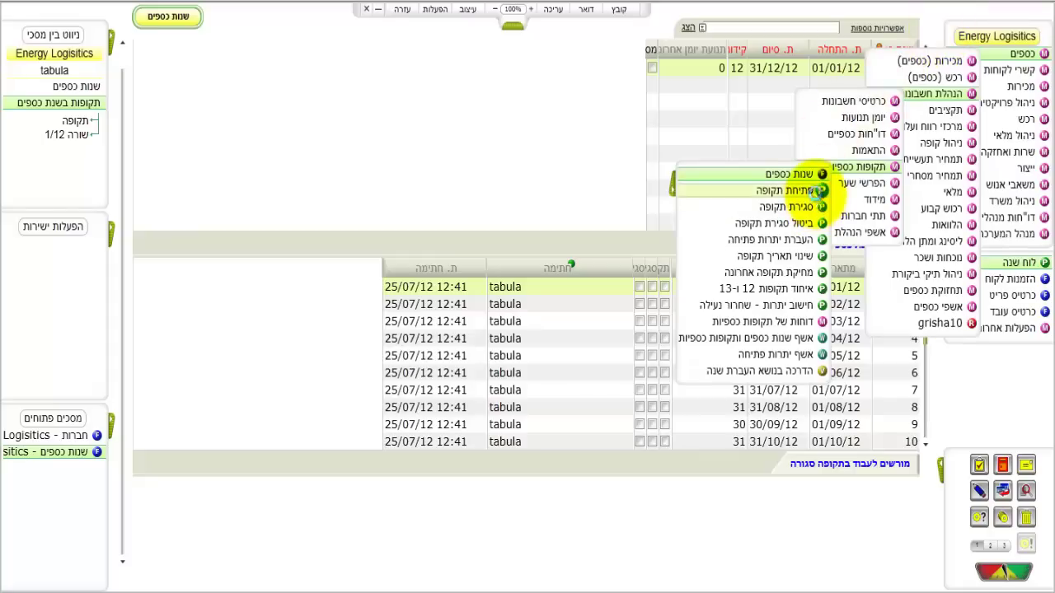
# Step: Run פתיחת תקופה and confirm each dialog so period 1 of 2012 opens
pyautogui.click(818, 196)
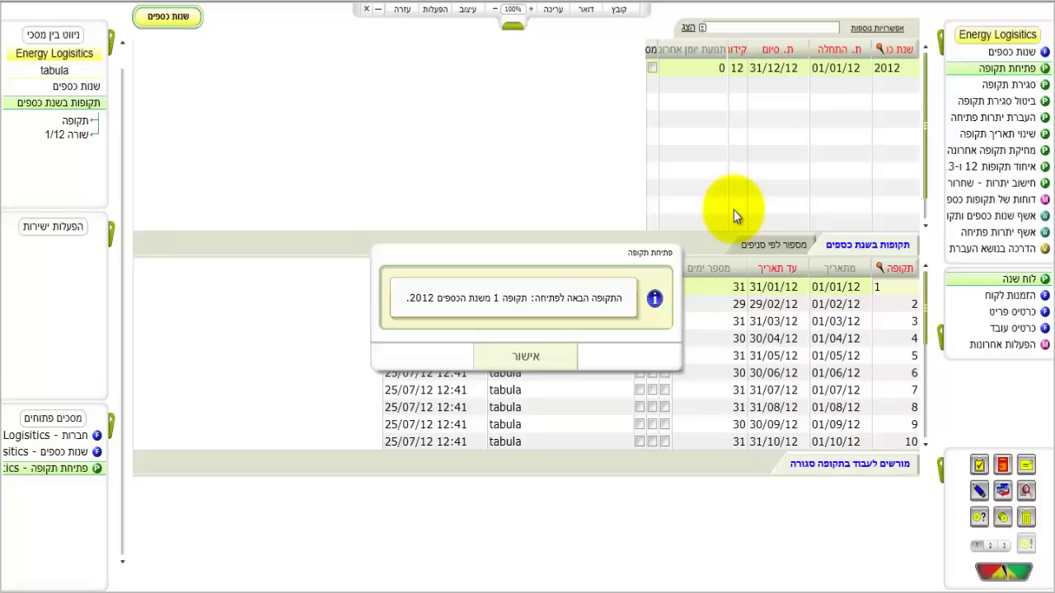
pyautogui.click(528, 356)
pyautogui.click(558, 362)
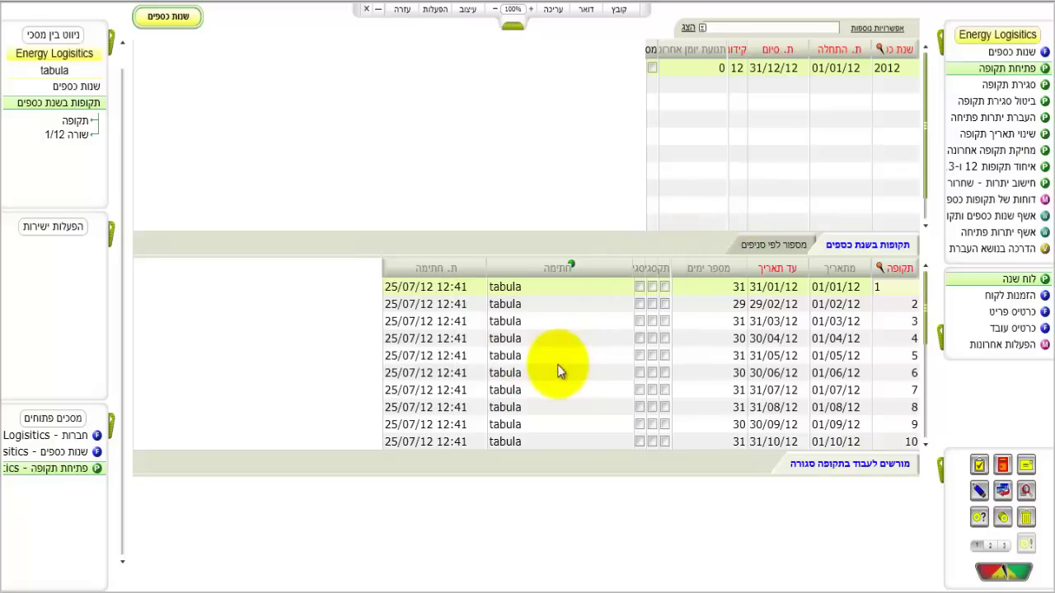
pyautogui.click(557, 369)
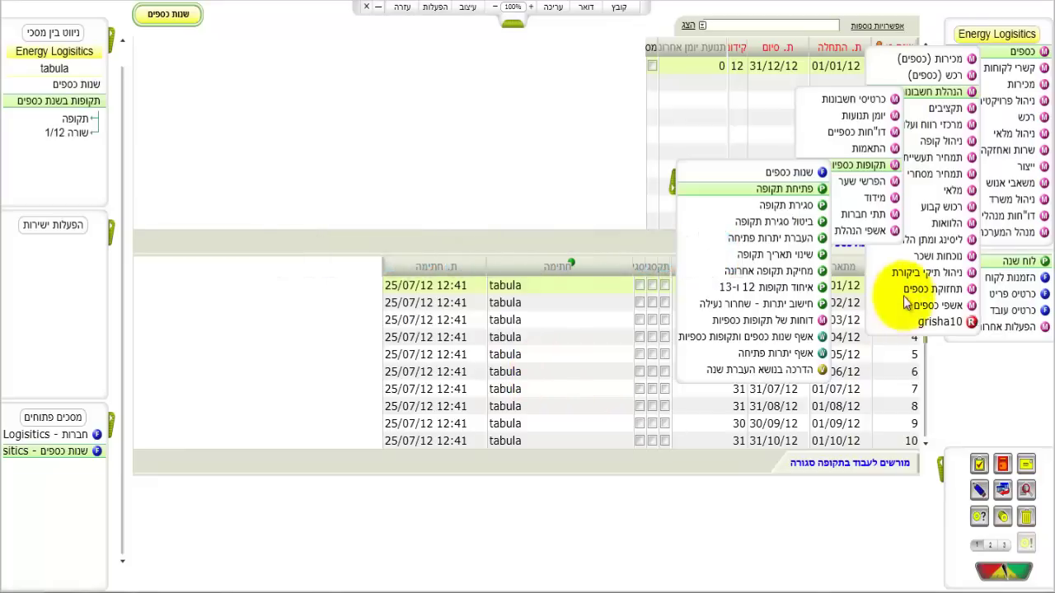
pyautogui.moveTo(927, 295)
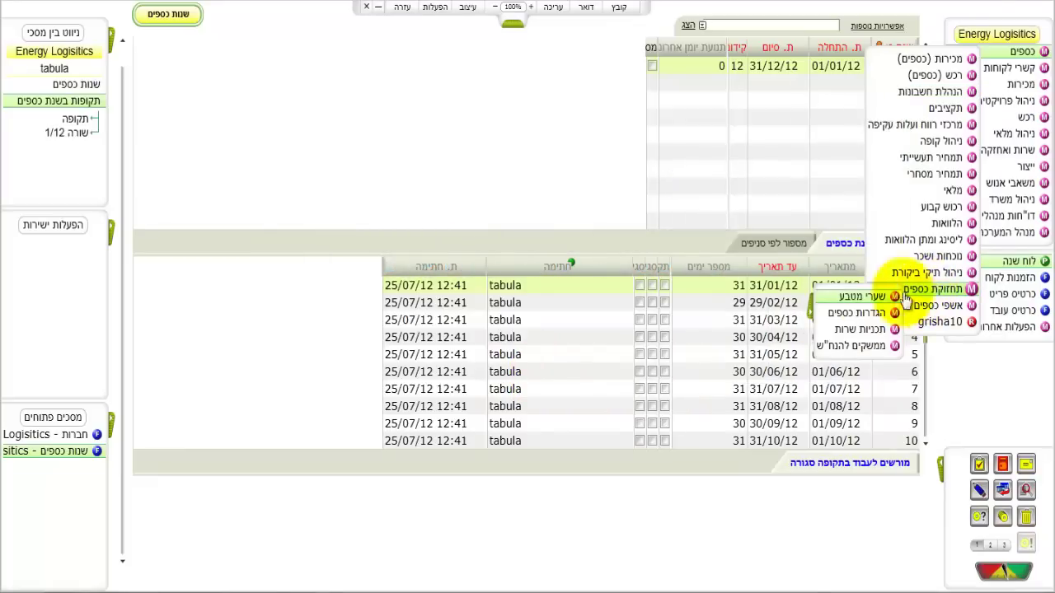
# Step: Run הכנת תבניות מספר לתעודות for year 2012 from the service programs menu
pyautogui.moveTo(841, 334)
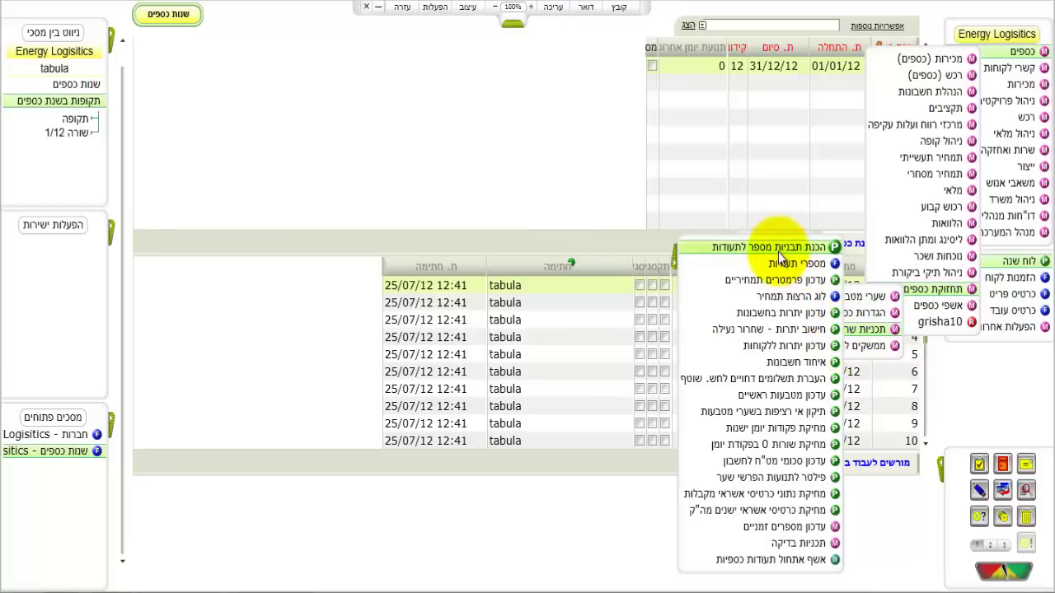
pyautogui.click(778, 249)
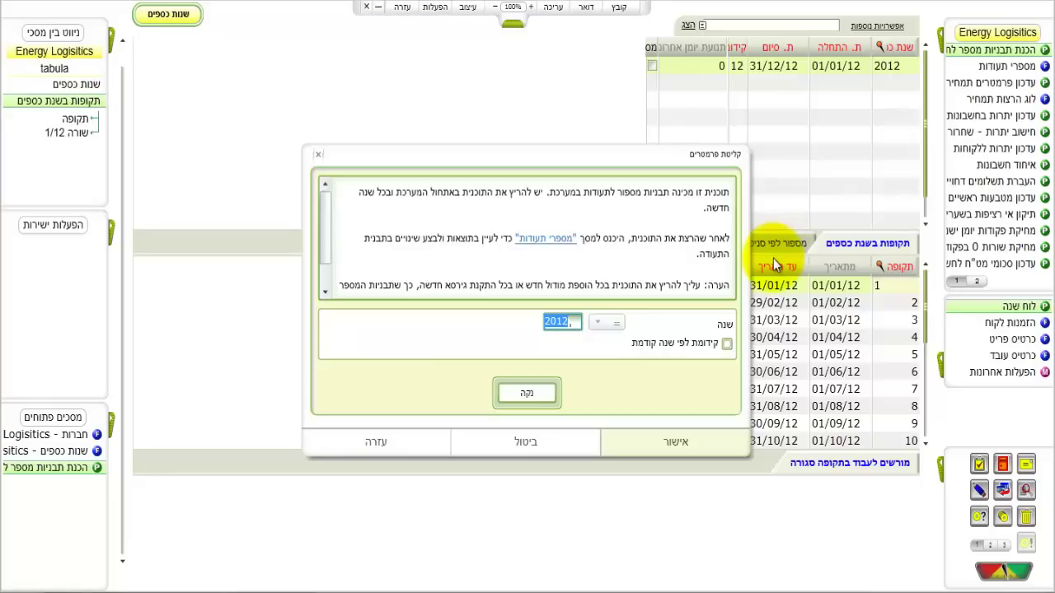
pyautogui.click(697, 441)
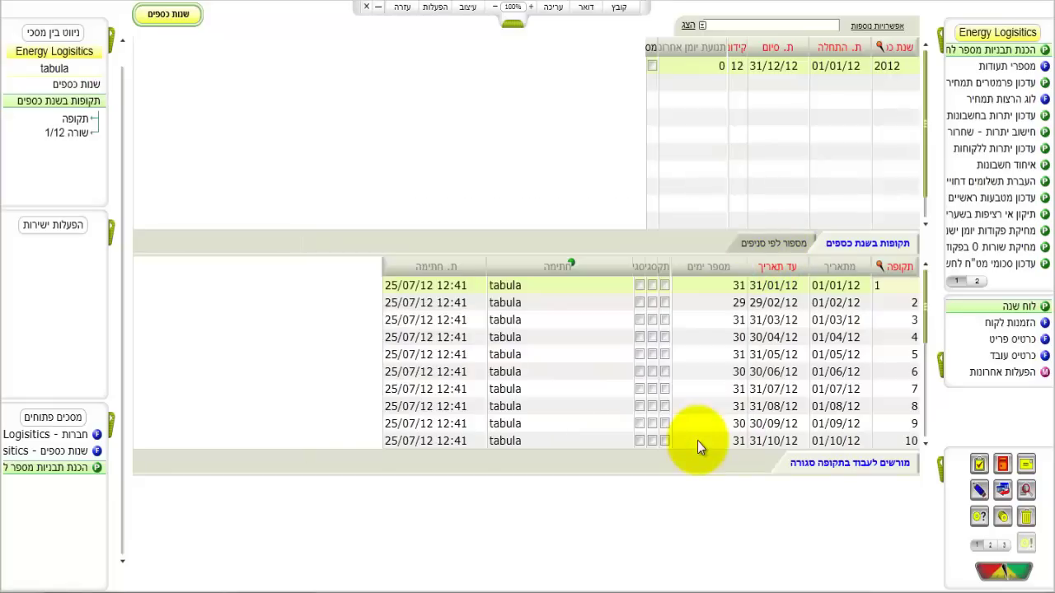
# Step: Open the document numbers list and move down to the VQ12 prefix row
pyautogui.click(536, 354)
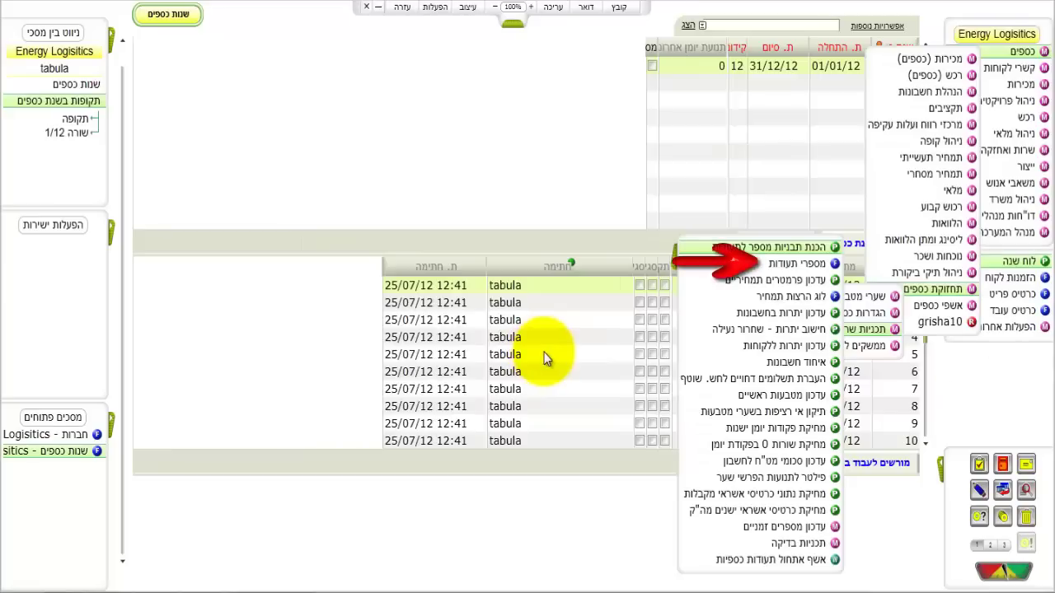
pyautogui.click(834, 263)
pyautogui.press('Down')
pyautogui.press('Down')
pyautogui.press('Down')
pyautogui.press('Down')
pyautogui.press('Down')
pyautogui.press('Down')
pyautogui.press('Down')
pyautogui.press('Down')
pyautogui.press('Down')
pyautogui.press('Down')
pyautogui.press('Down')
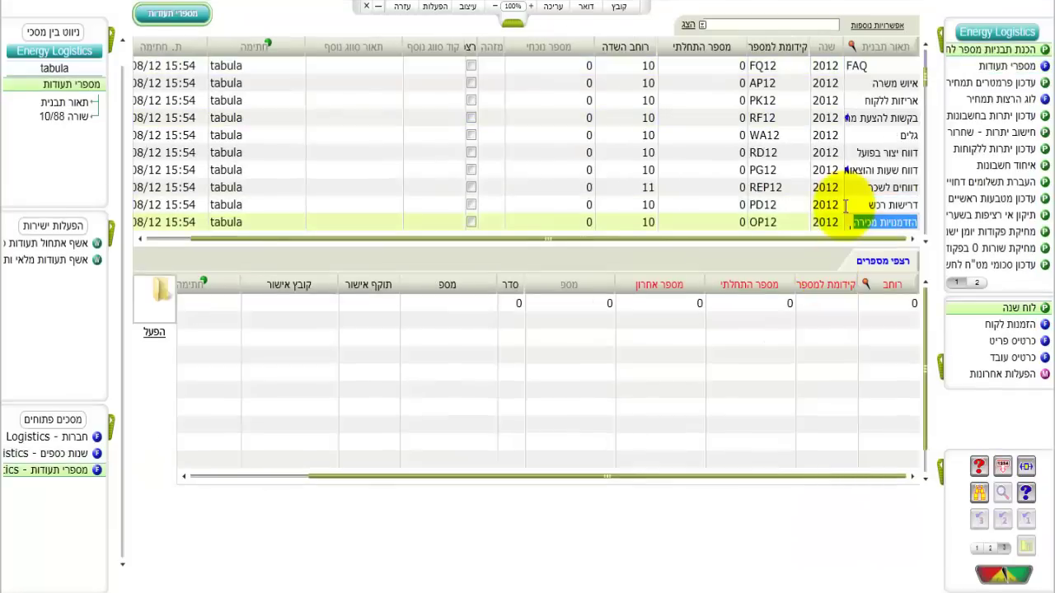
pyautogui.press('Down')
pyautogui.press('Down')
pyautogui.press('Down')
pyautogui.press('Down')
pyautogui.press('Down')
pyautogui.press('Down')
pyautogui.press('Down')
pyautogui.press('Down')
pyautogui.press('Down')
pyautogui.press('Down')
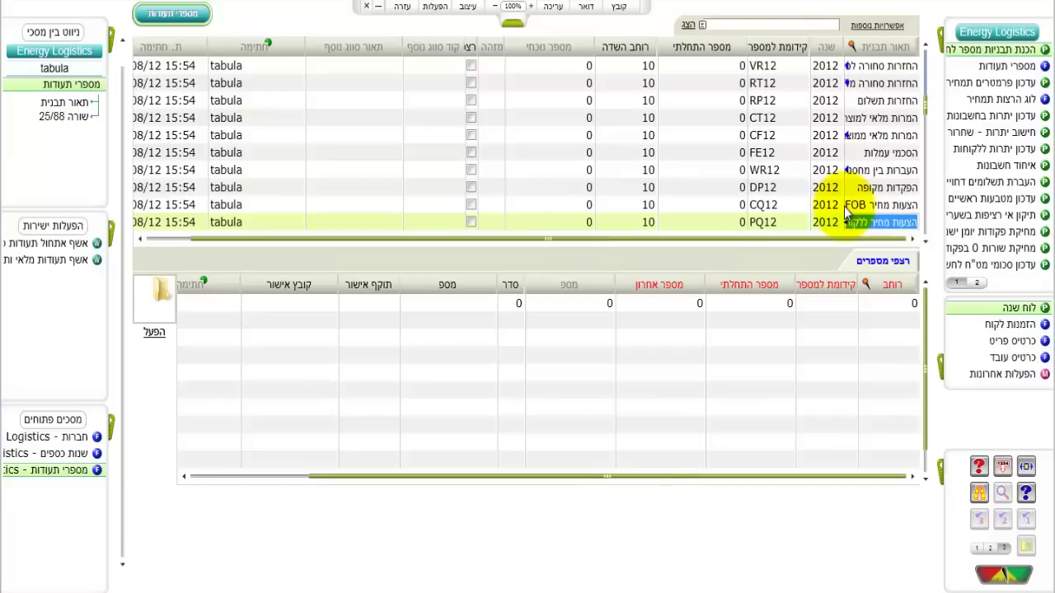
pyautogui.press('Down')
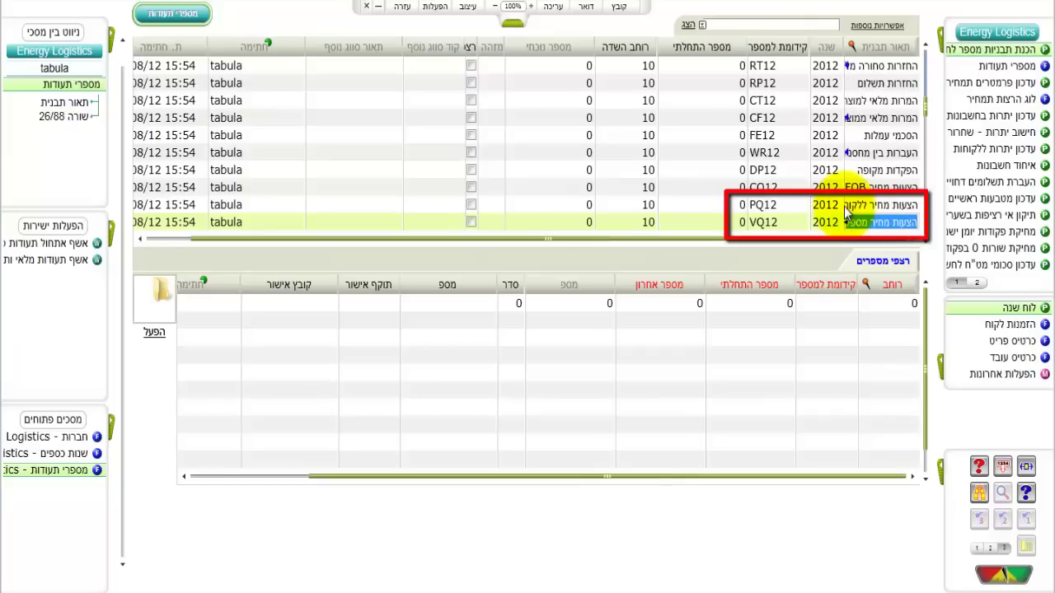
pyautogui.press('Tab')
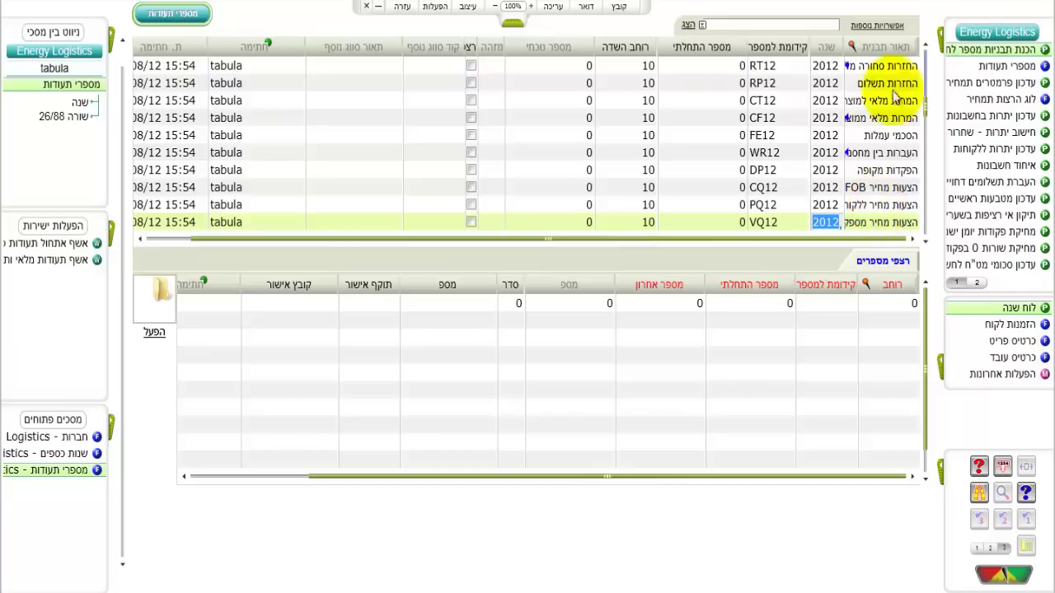
pyautogui.click(948, 34)
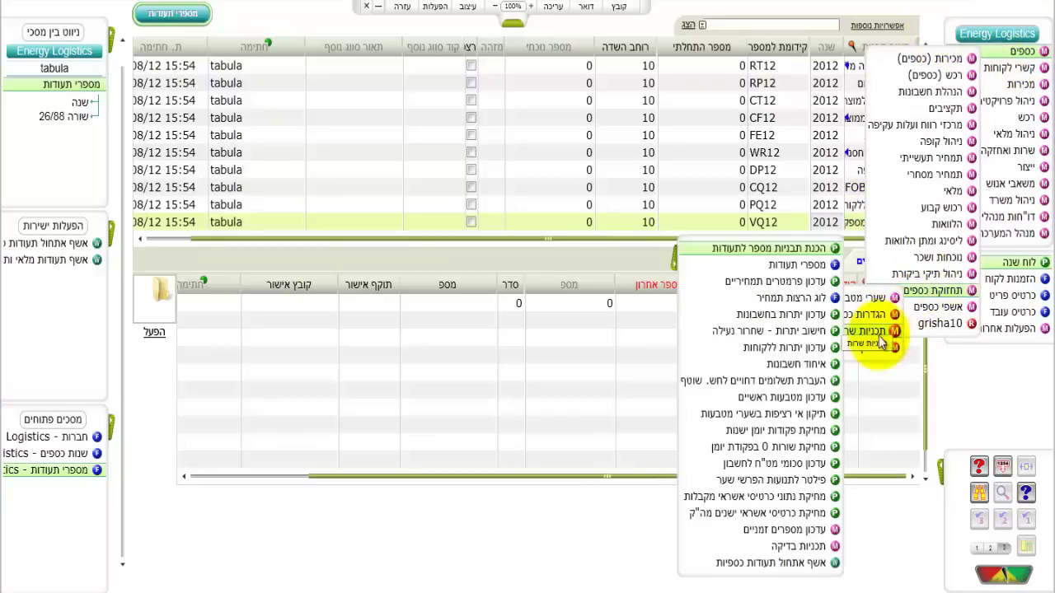
# Step: Open Financial Documents Settings, select the Sales Invoice (INV) row and open its fixed text editor
pyautogui.moveTo(864, 315)
pyautogui.moveTo(807, 322)
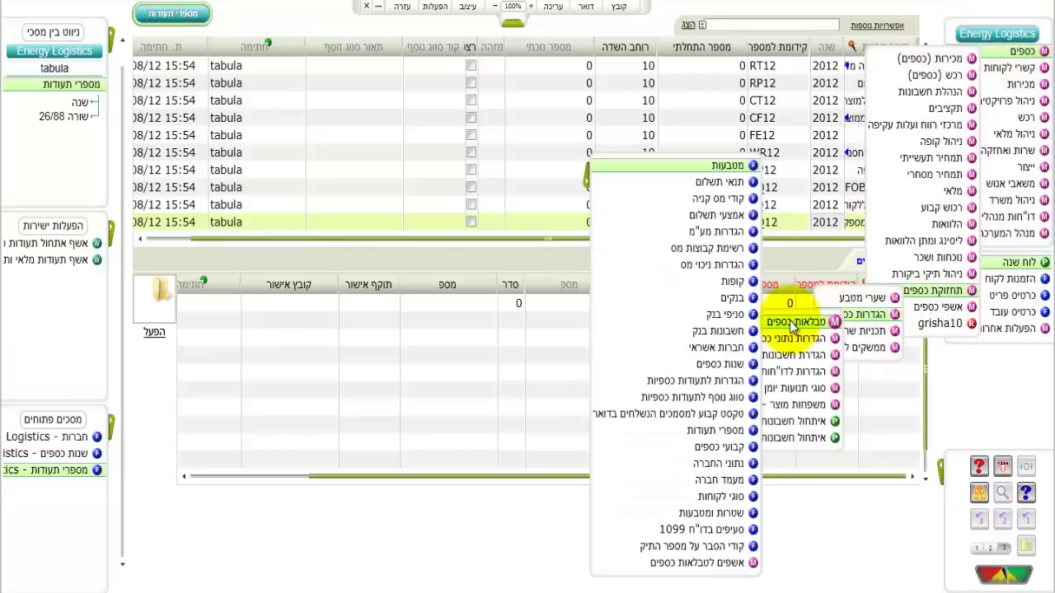
pyautogui.click(684, 383)
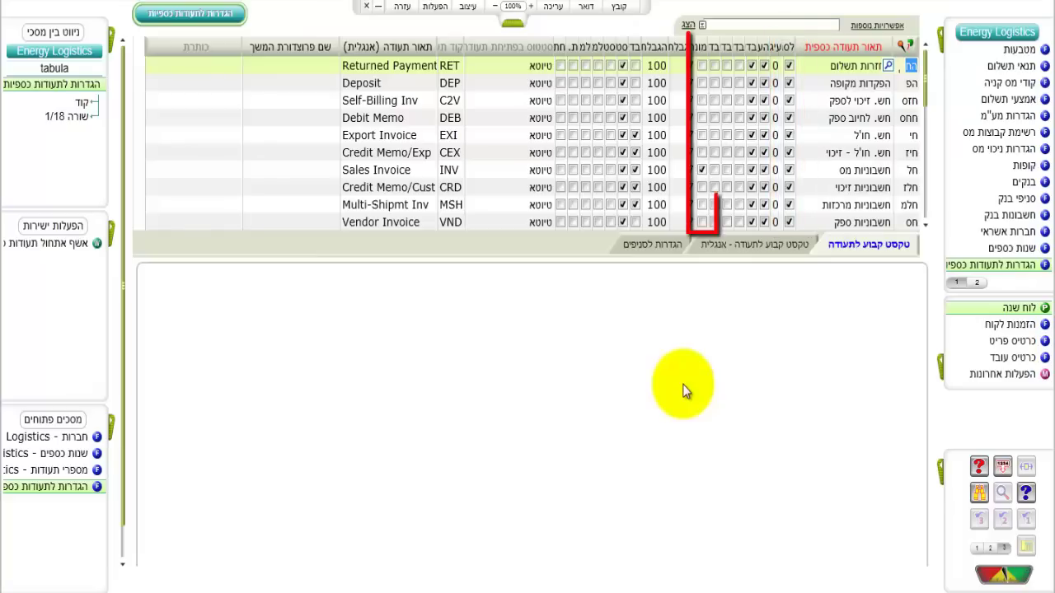
pyautogui.press('Down')
pyautogui.press('Down')
pyautogui.press('Down')
pyautogui.press('Down')
pyautogui.press('Down')
pyautogui.press('Down')
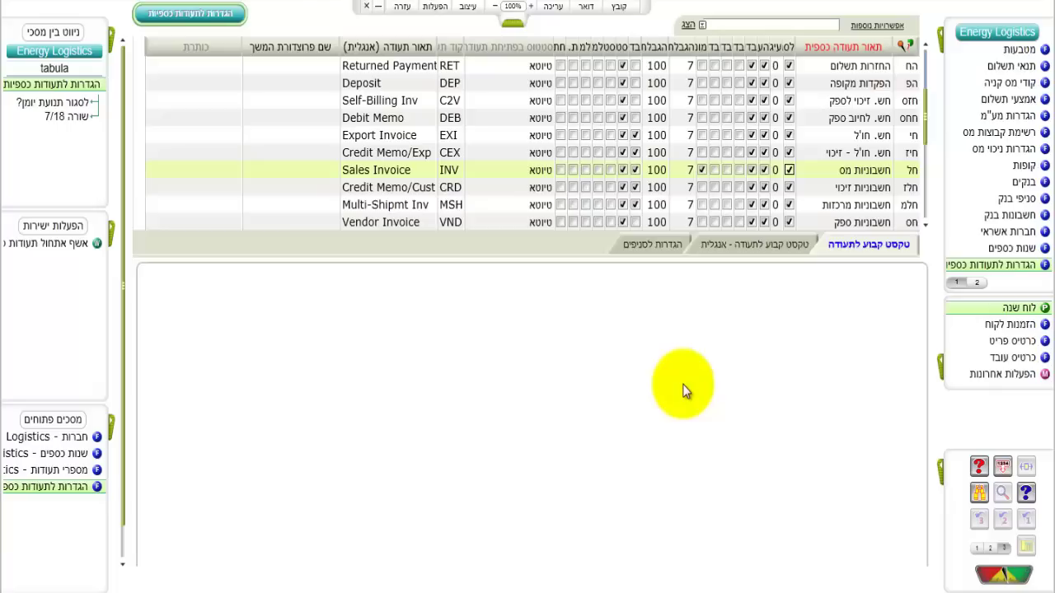
pyautogui.press('Tab')
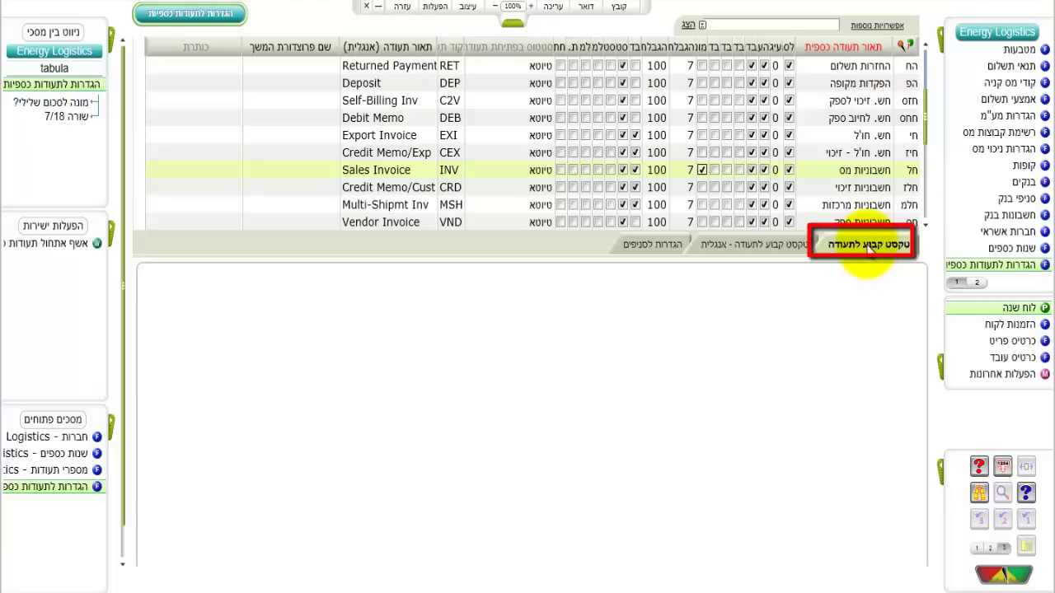
pyautogui.click(870, 246)
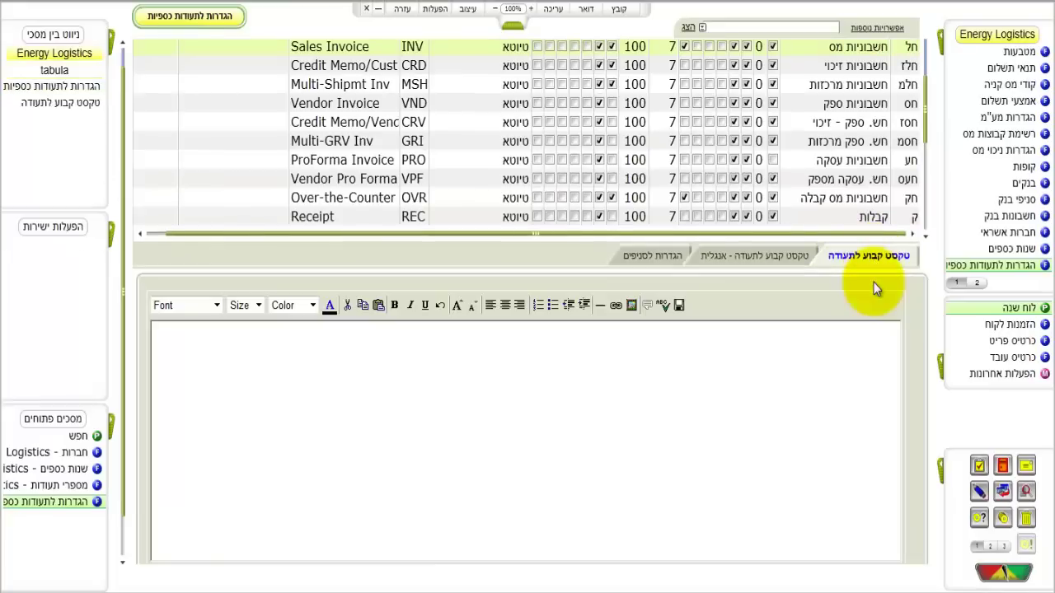
# Step: Enter 'ט.ל.ח הסחורה בבעלות חברתינו עד לאישור סופי' as the sales invoice fixed text and exit
pyautogui.write('ט.ל.ח הסחורה בבעלות חברתינו ע')
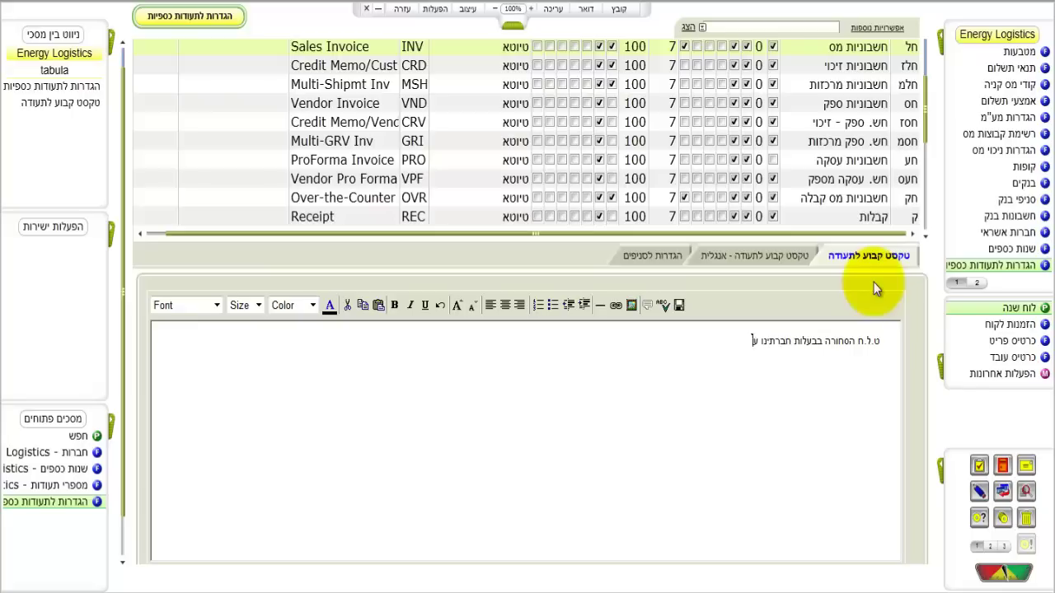
pyautogui.write('ד לאישור')
pyautogui.press('Escape')
pyautogui.write('סופי')
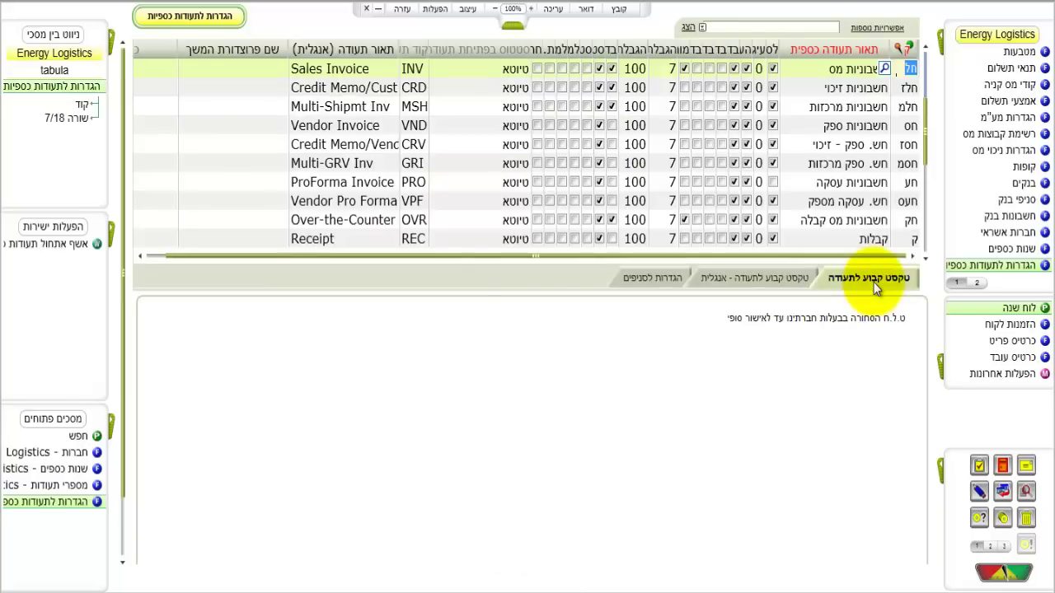
pyautogui.press('Escape')
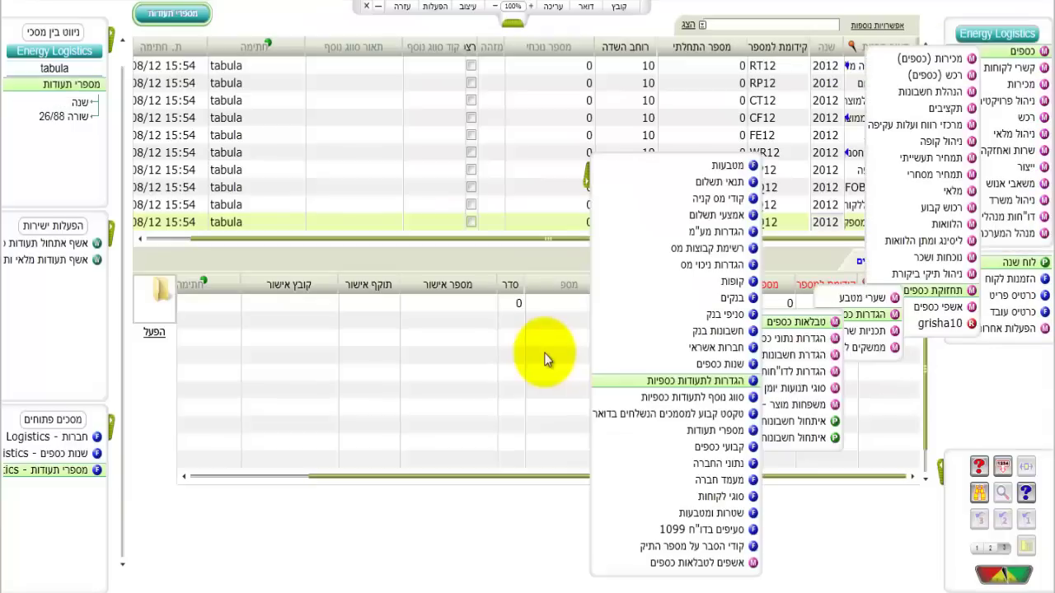
# Step: Open עזרה מקוונת for the הגדרות לתעודות כספיות menu entry
pyautogui.rightClick(639, 386)
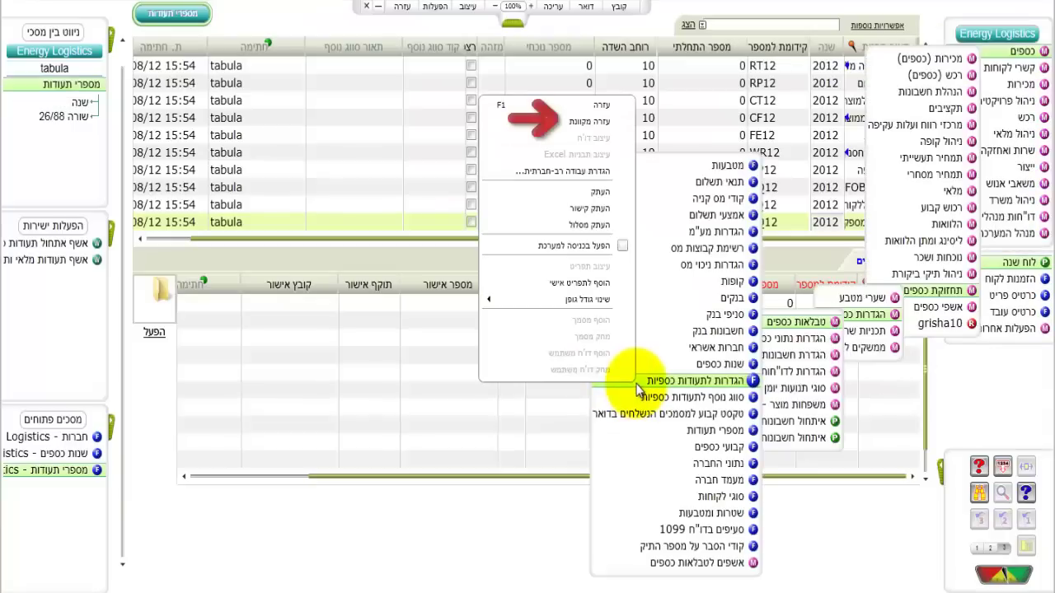
pyautogui.click(591, 122)
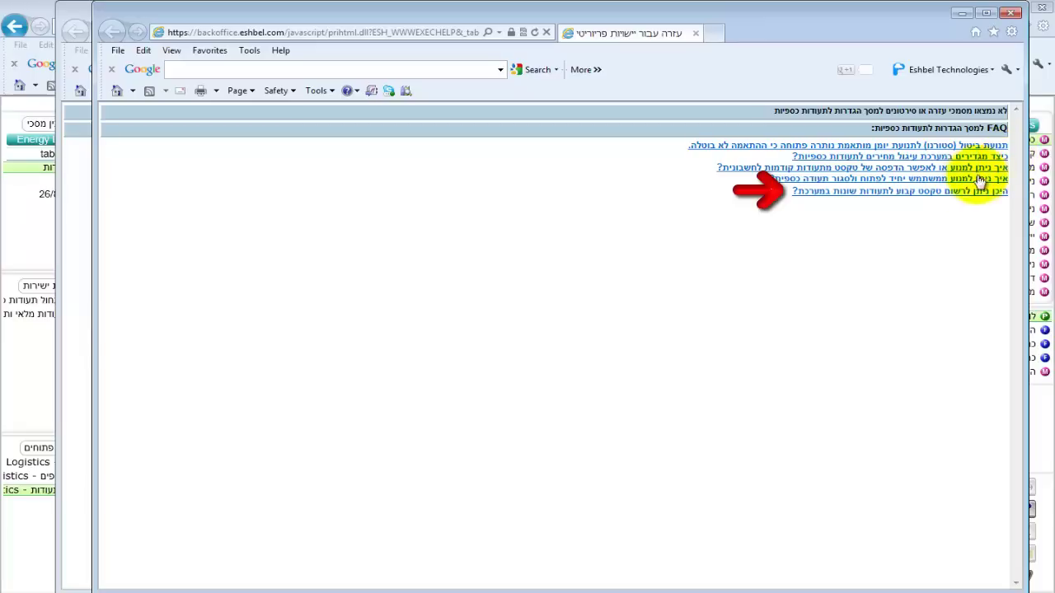
# Step: Read the help answer on where fixed text for documents is recorded
pyautogui.click(932, 192)
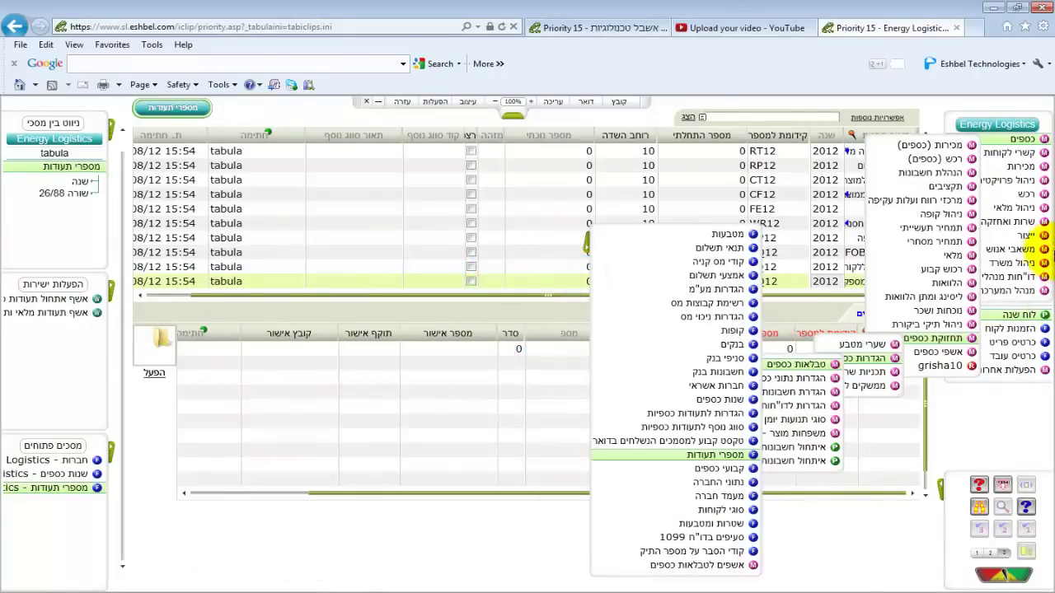
# Step: Open the Add New User form under System Maintenance > System Users
pyautogui.moveTo(1026, 291)
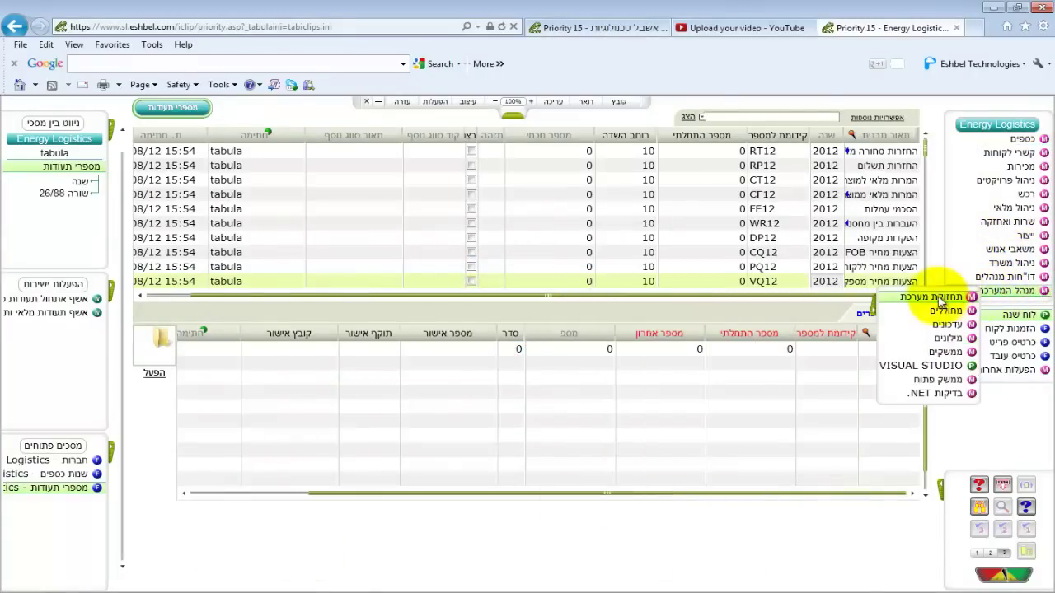
pyautogui.moveTo(940, 301)
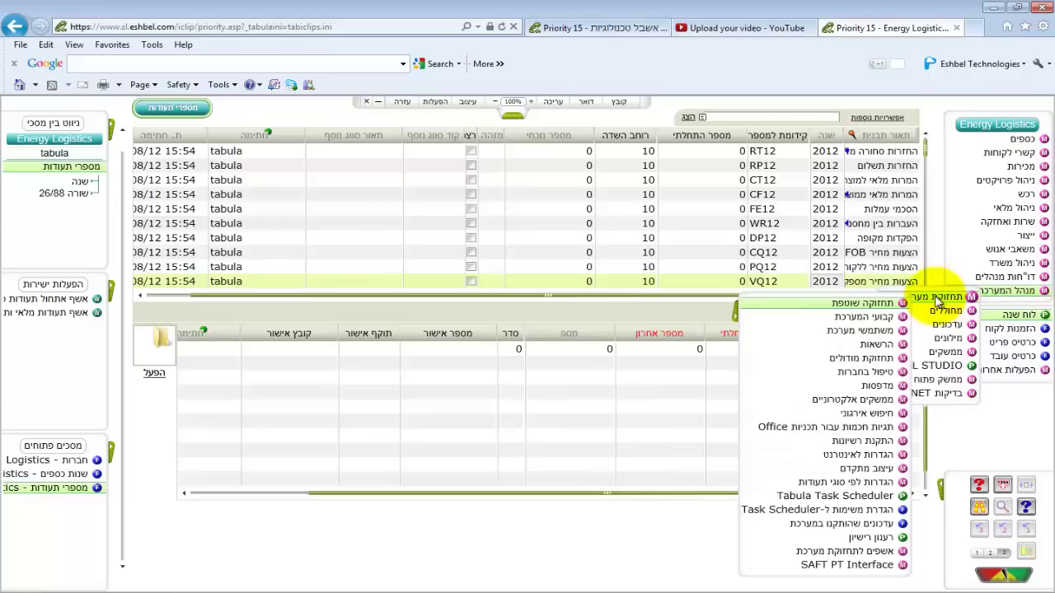
pyautogui.moveTo(860, 331)
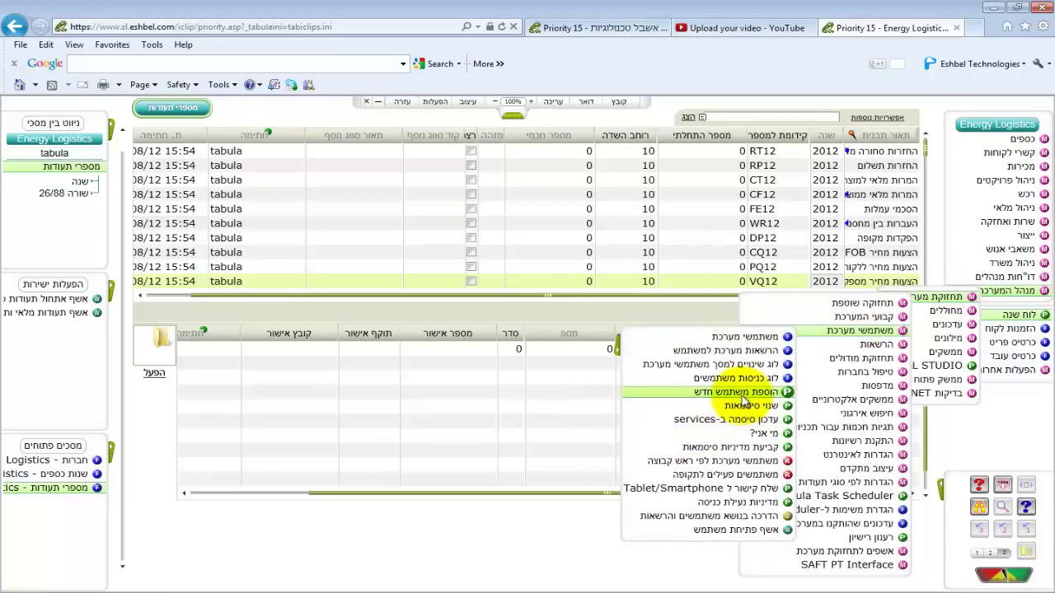
pyautogui.click(739, 392)
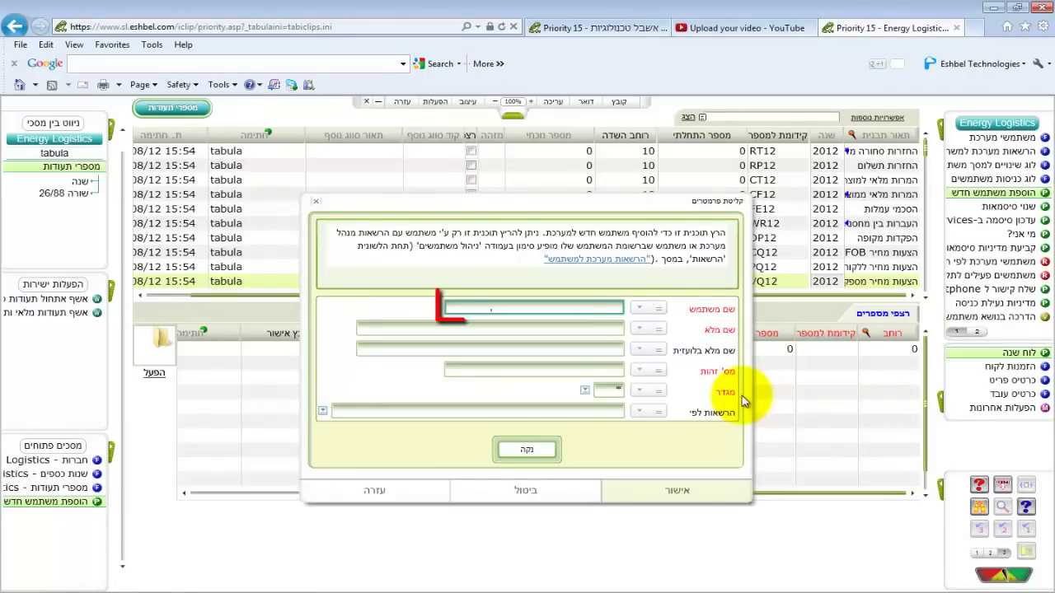
# Step: Enter the new user's username, full name and ID number, and set their gender
pyautogui.write('נייב')
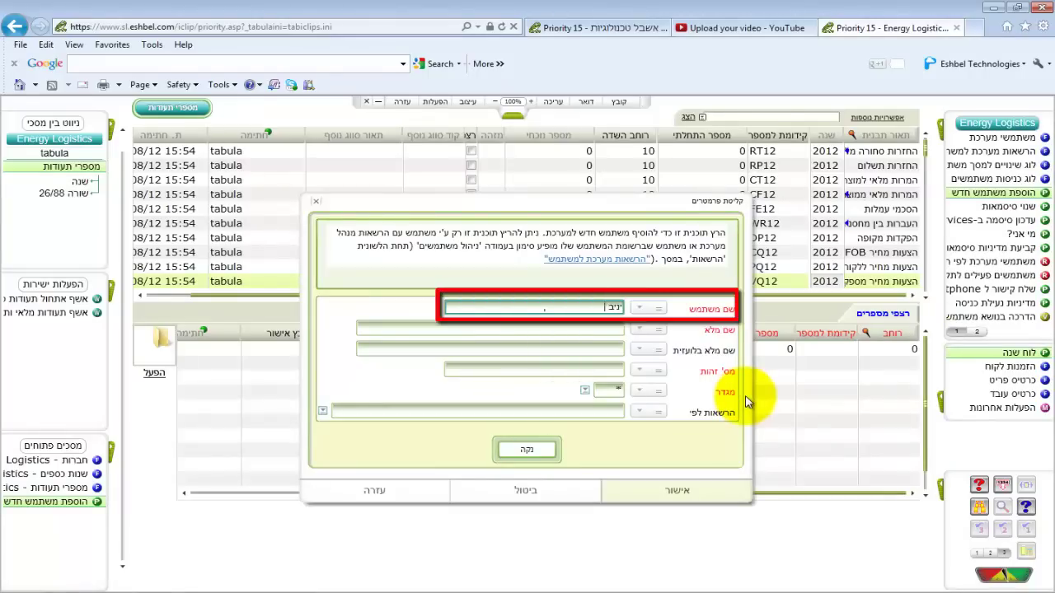
pyautogui.click(559, 329)
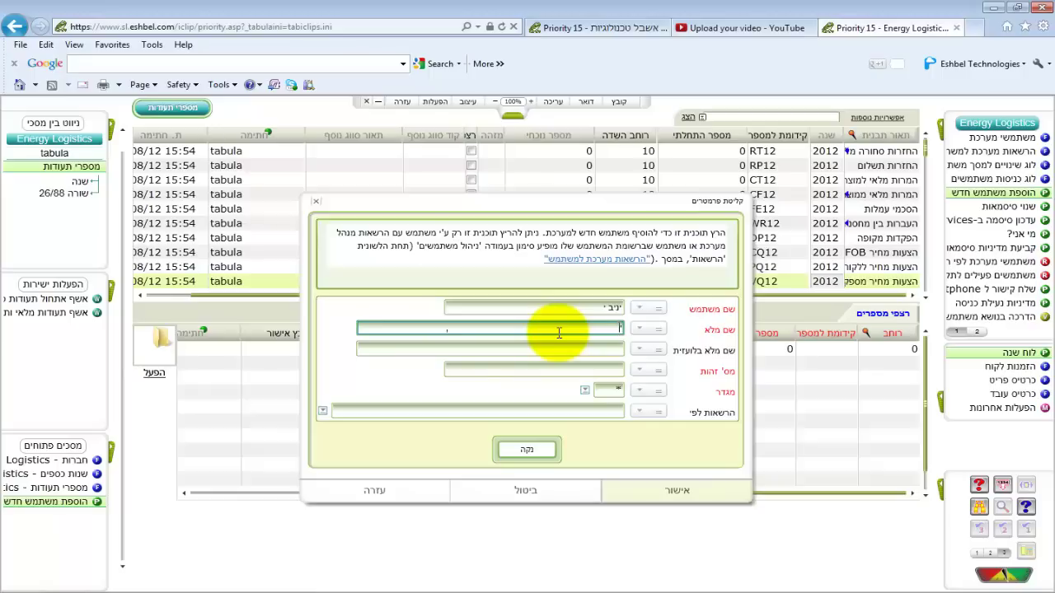
pyautogui.click(566, 372)
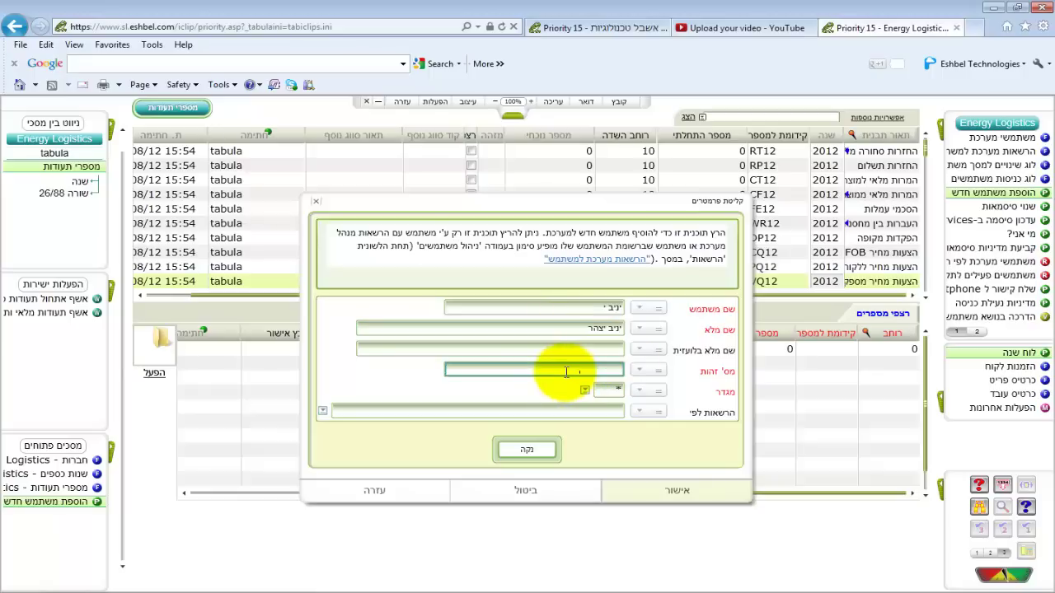
pyautogui.click(586, 392)
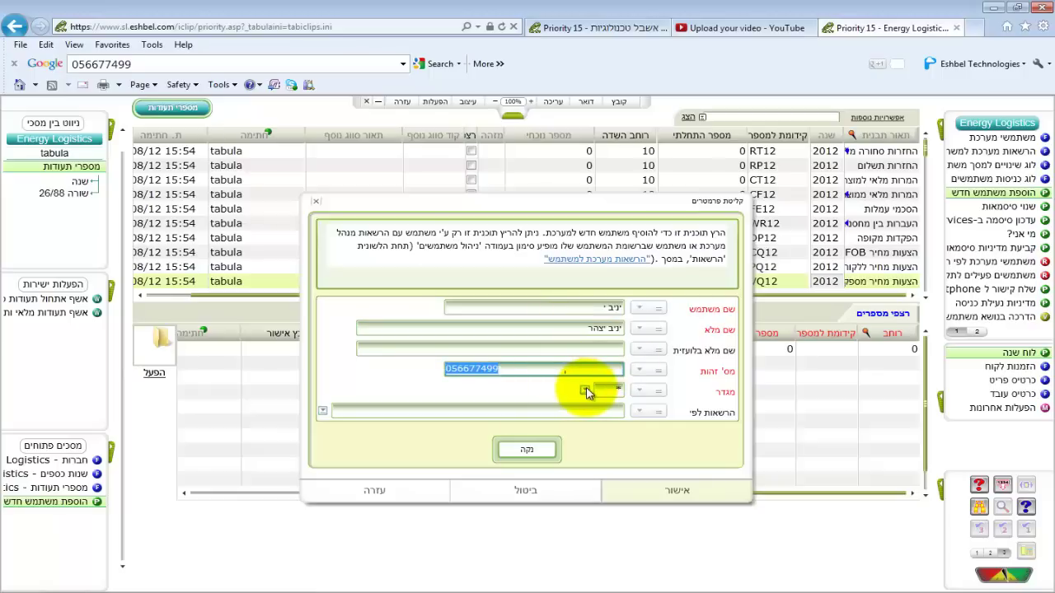
pyautogui.click(714, 458)
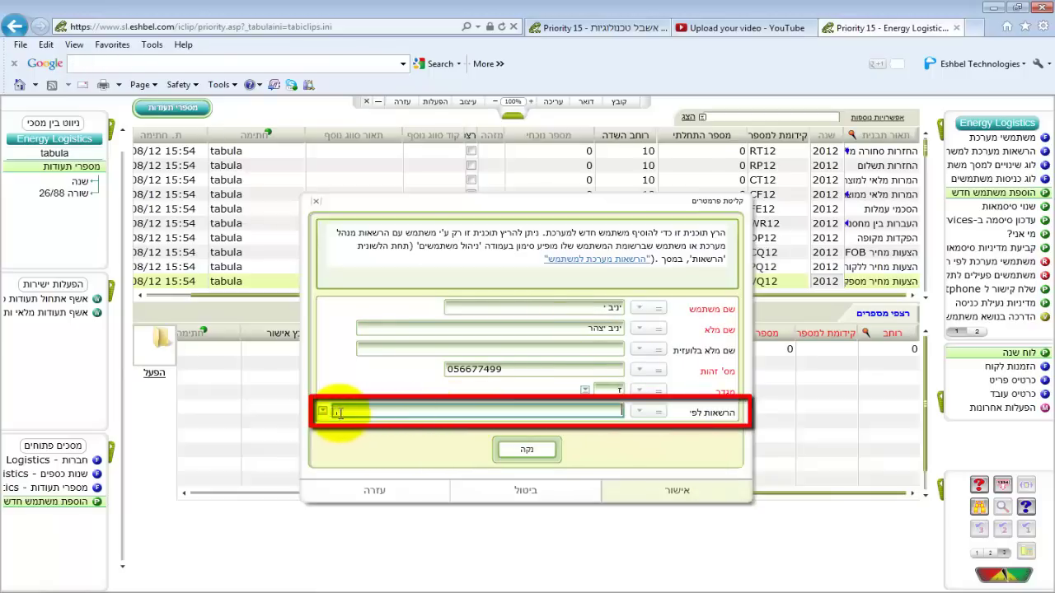
# Step: Copy permissions from an existing user and confirm creating the new user
pyautogui.click(323, 411)
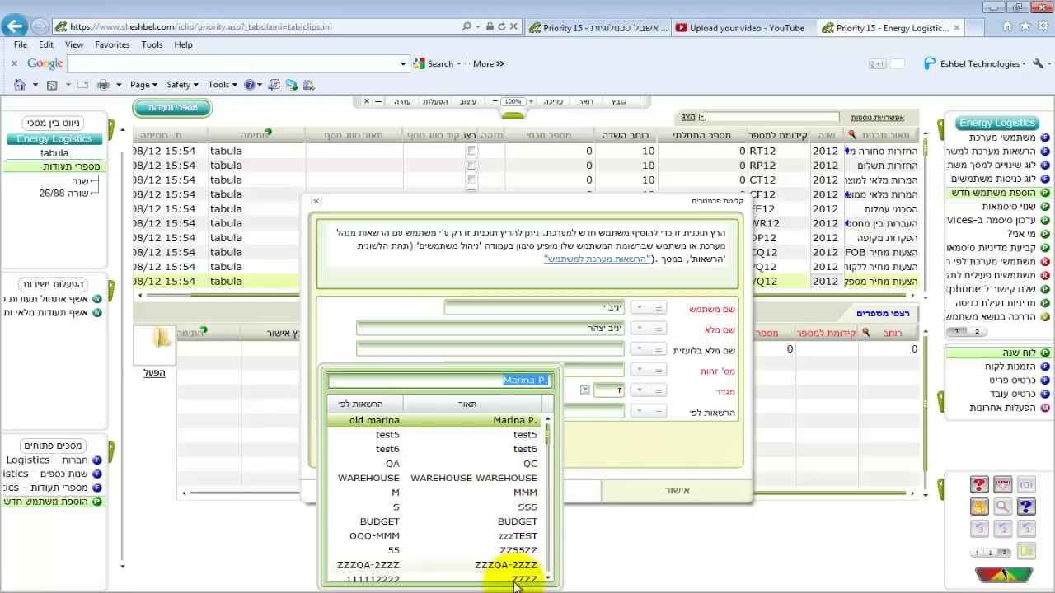
pyautogui.scroll(-2, 527, 577)
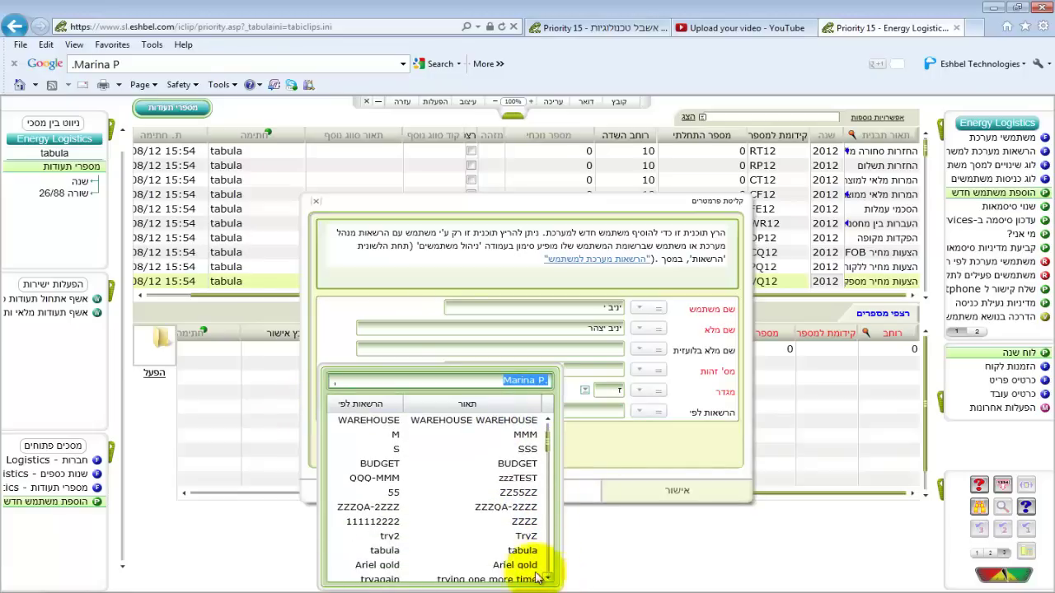
pyautogui.click(384, 551)
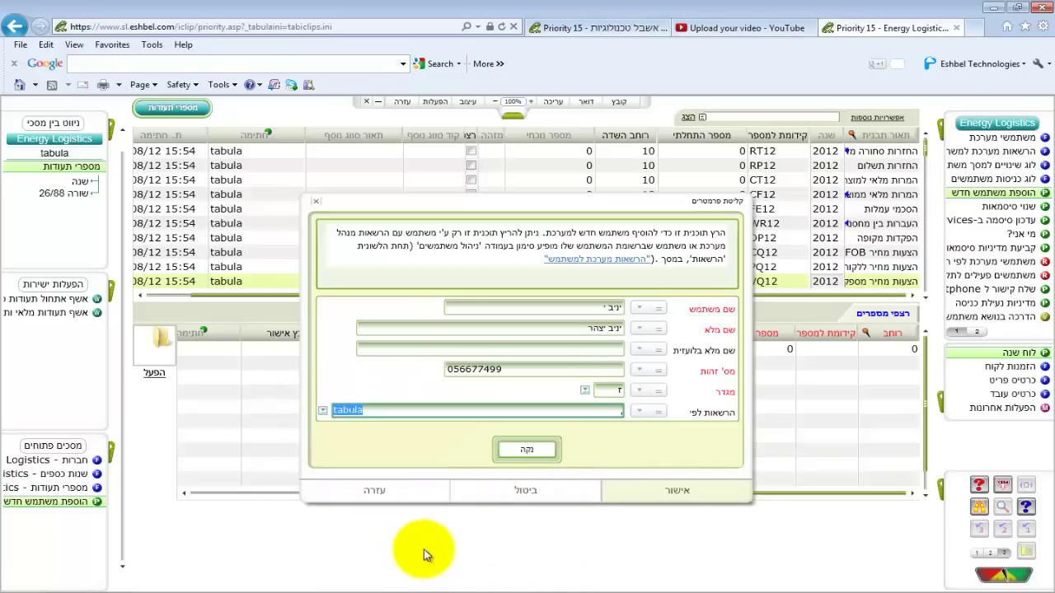
pyautogui.click(679, 492)
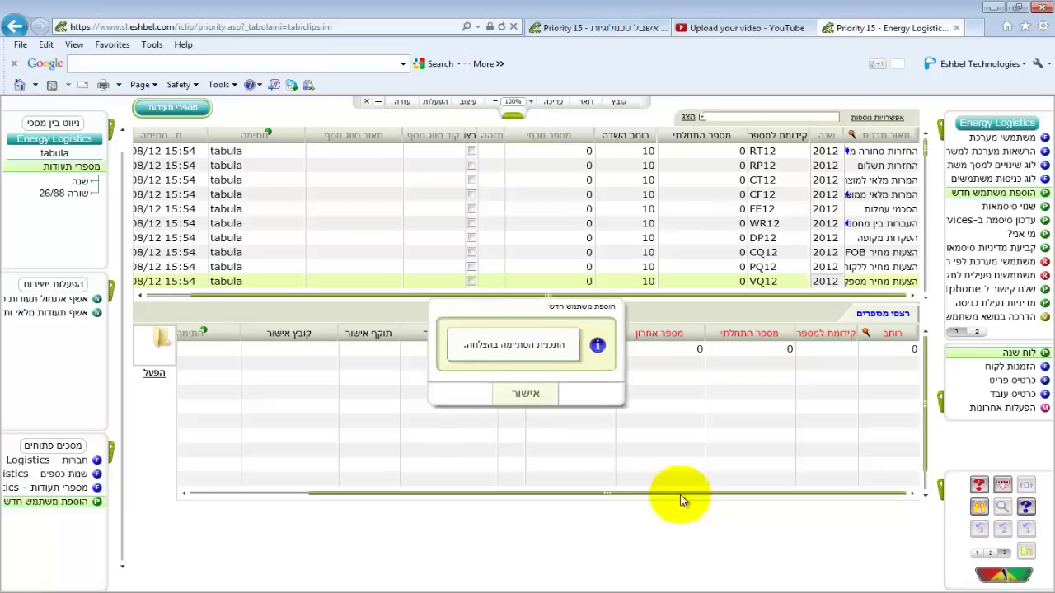
pyautogui.click(536, 394)
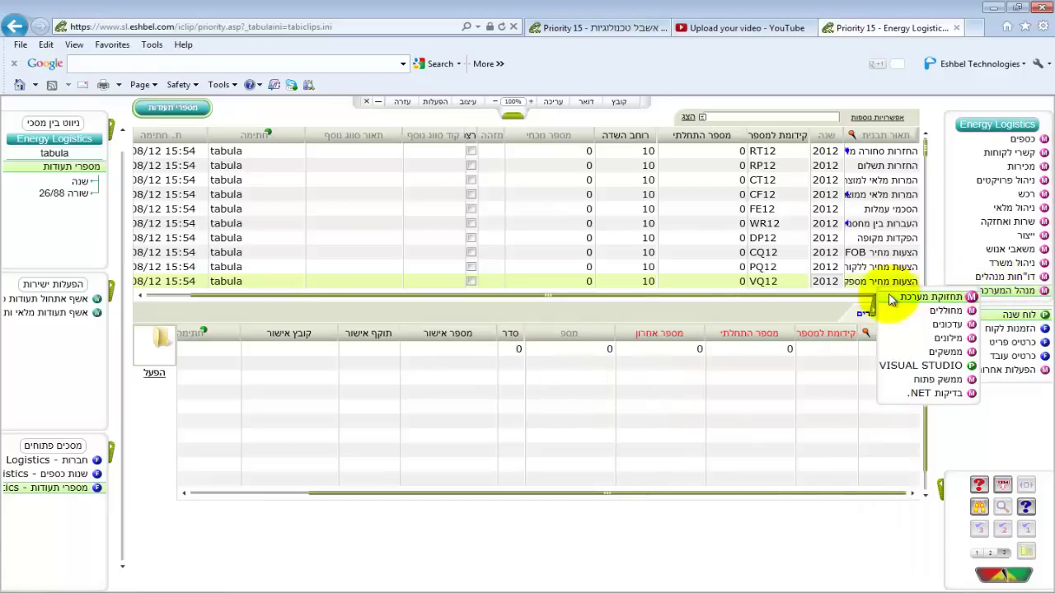
# Step: Bring up the company-handling options, including the Companies Wizard, under System Maintenance
pyautogui.moveTo(894, 297)
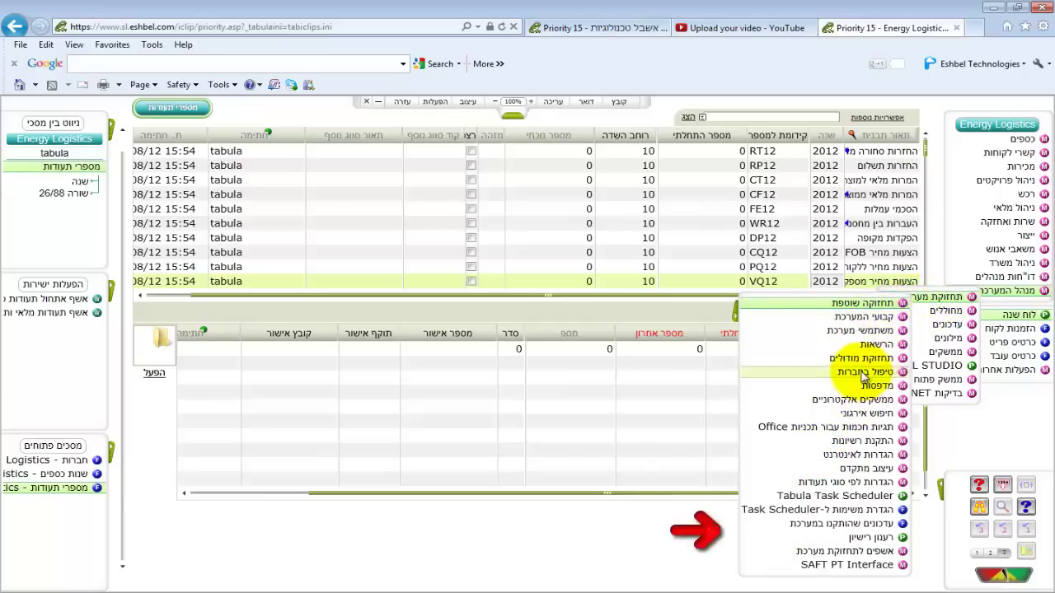
pyautogui.moveTo(864, 376)
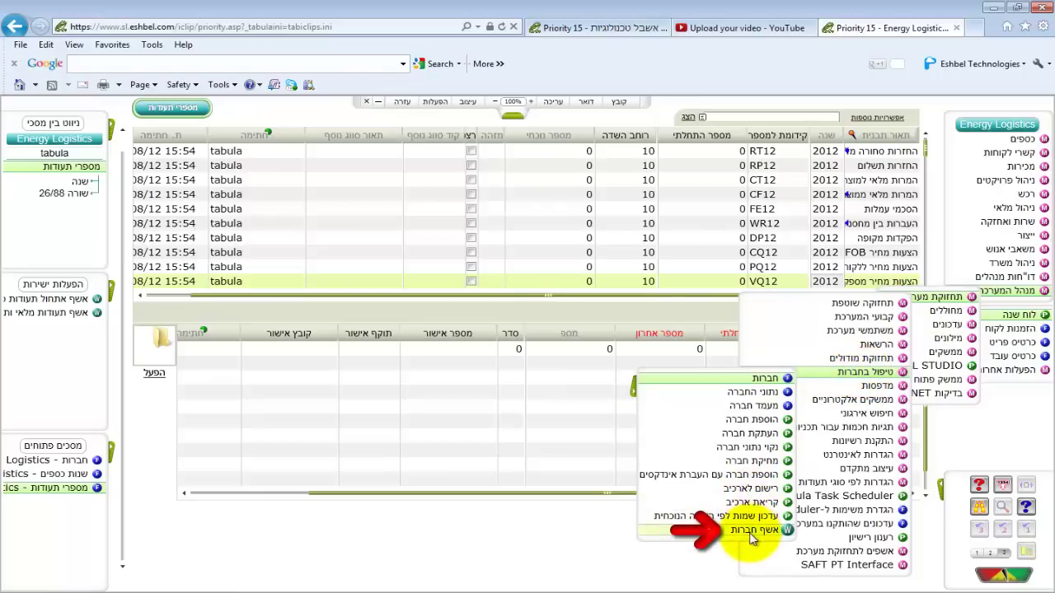